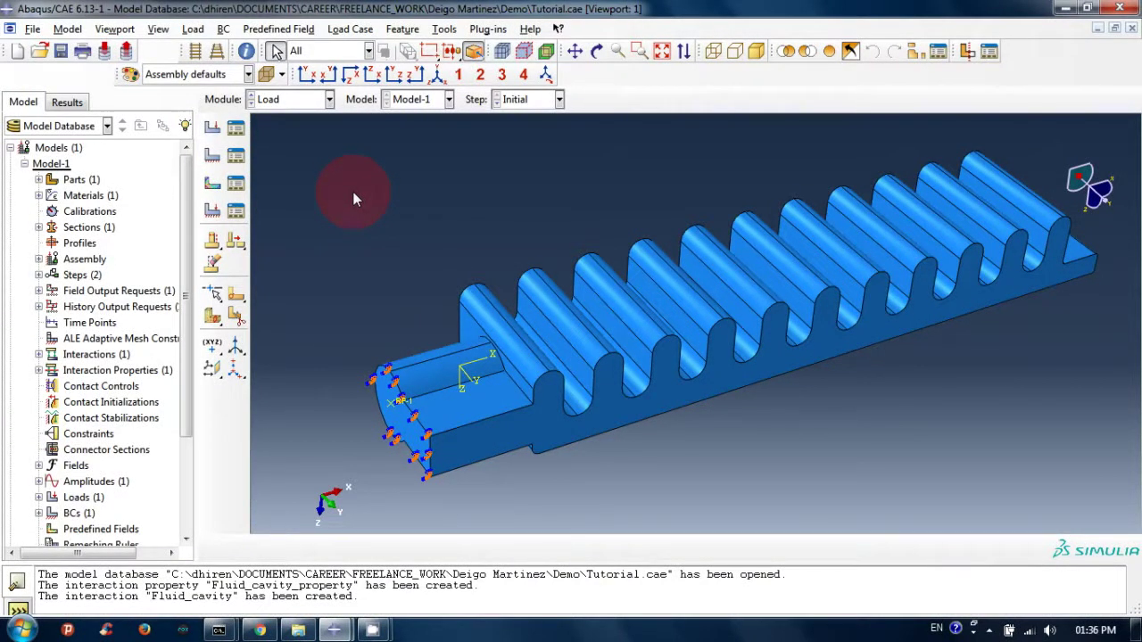
# Create an Initial-step predefined field of type Other > Temperature, named Temperature.
pyautogui.click(302, 29)
pyautogui.click(280, 45)
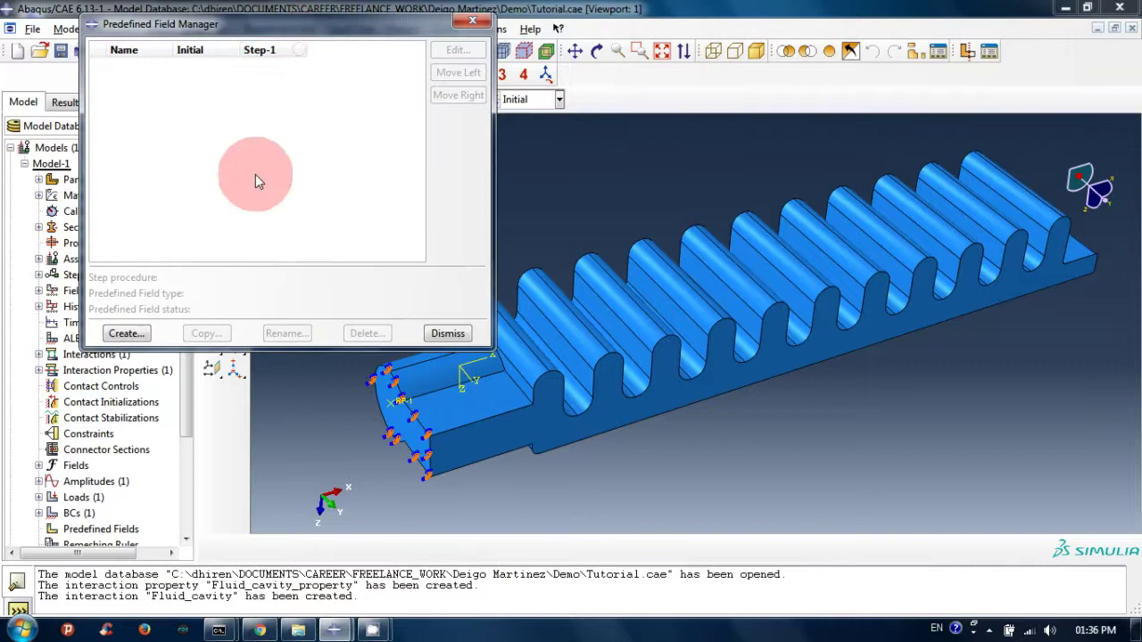
pyautogui.click(126, 333)
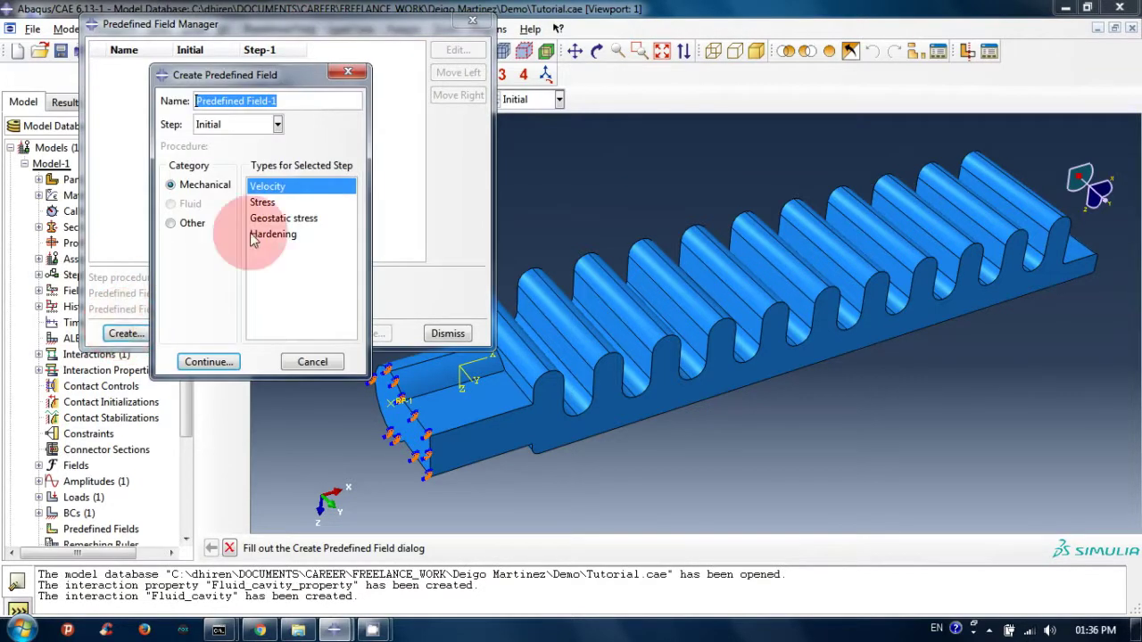
pyautogui.click(172, 224)
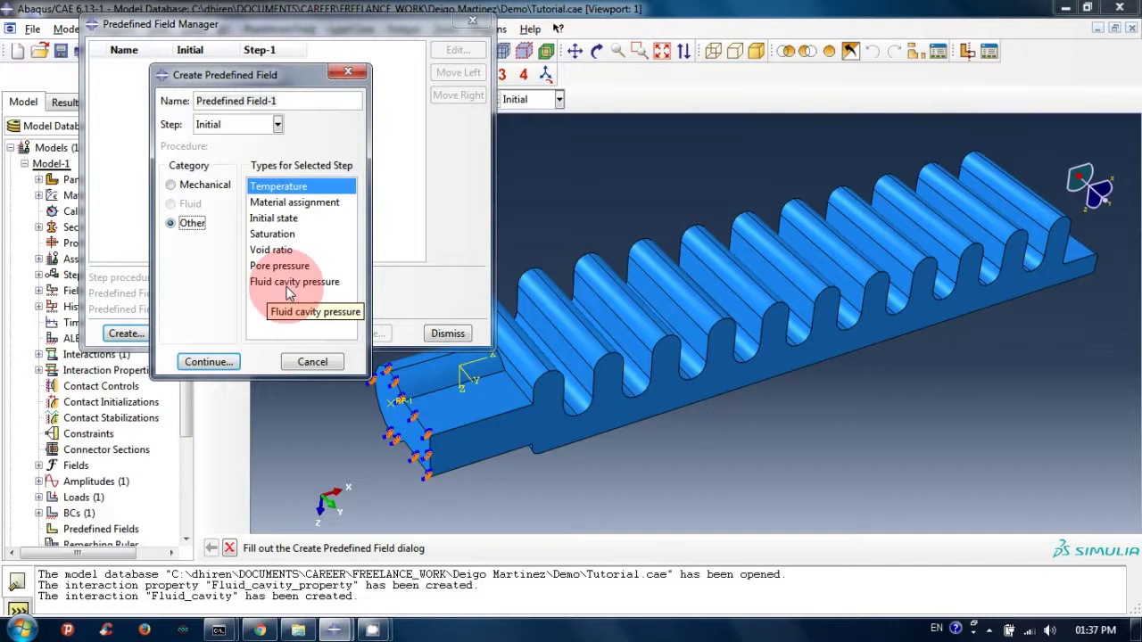
pyautogui.click(297, 101)
pyautogui.press('BackSpace')
pyautogui.press('BackSpace')
pyautogui.press('BackSpace')
pyautogui.press('BackSpace')
pyautogui.press('BackSpace')
pyautogui.press('BackSpace')
pyautogui.press('BackSpace')
pyautogui.press('BackSpace')
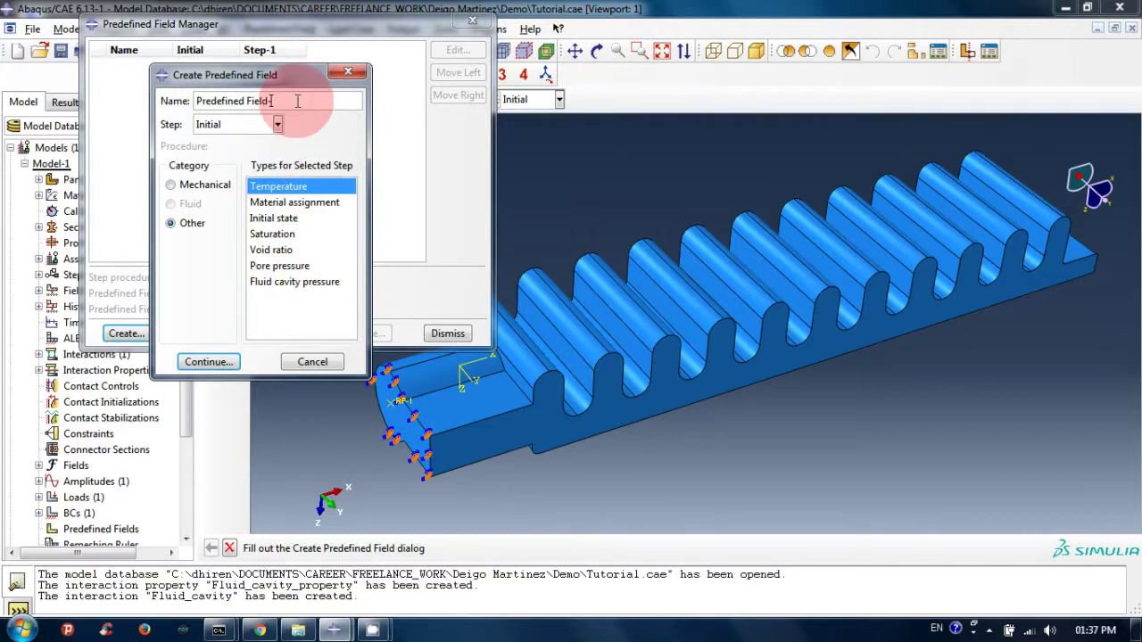
pyautogui.press('BackSpace')
pyautogui.press('BackSpace')
pyautogui.press('BackSpace')
pyautogui.press('BackSpace')
pyautogui.press('BackSpace')
pyautogui.press('BackSpace')
pyautogui.press('BackSpace')
pyautogui.press('BackSpace')
pyautogui.press('BackSpace')
pyautogui.press('BackSpace')
pyautogui.write('Temperature')
pyautogui.click(211, 362)
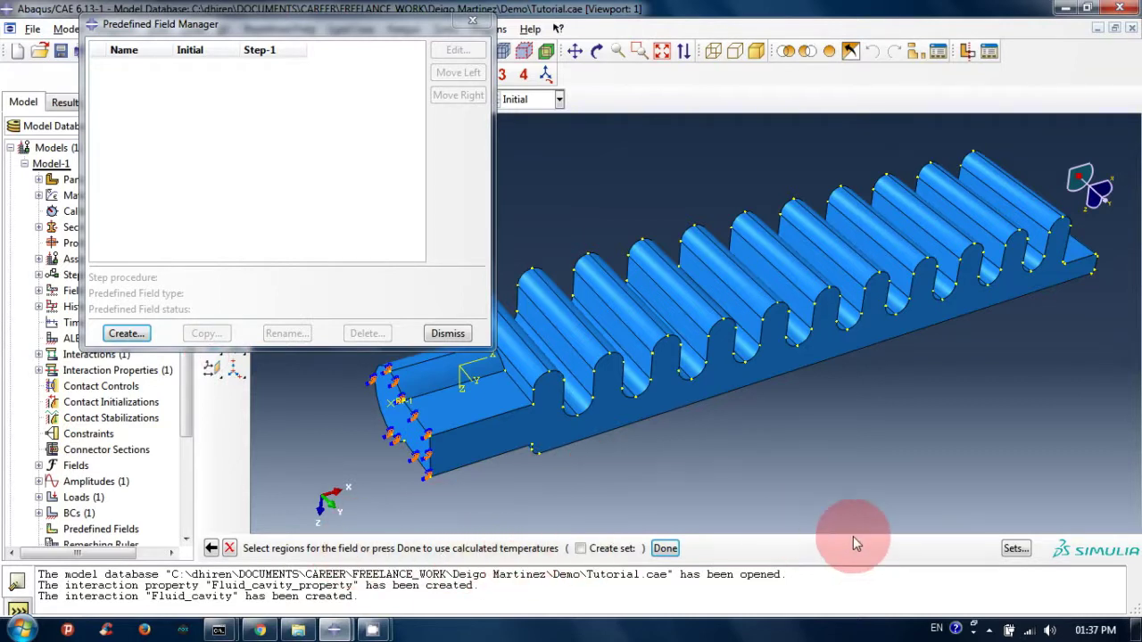
# Pick the reference_point set as the Temperature field's region.
pyautogui.click(1014, 548)
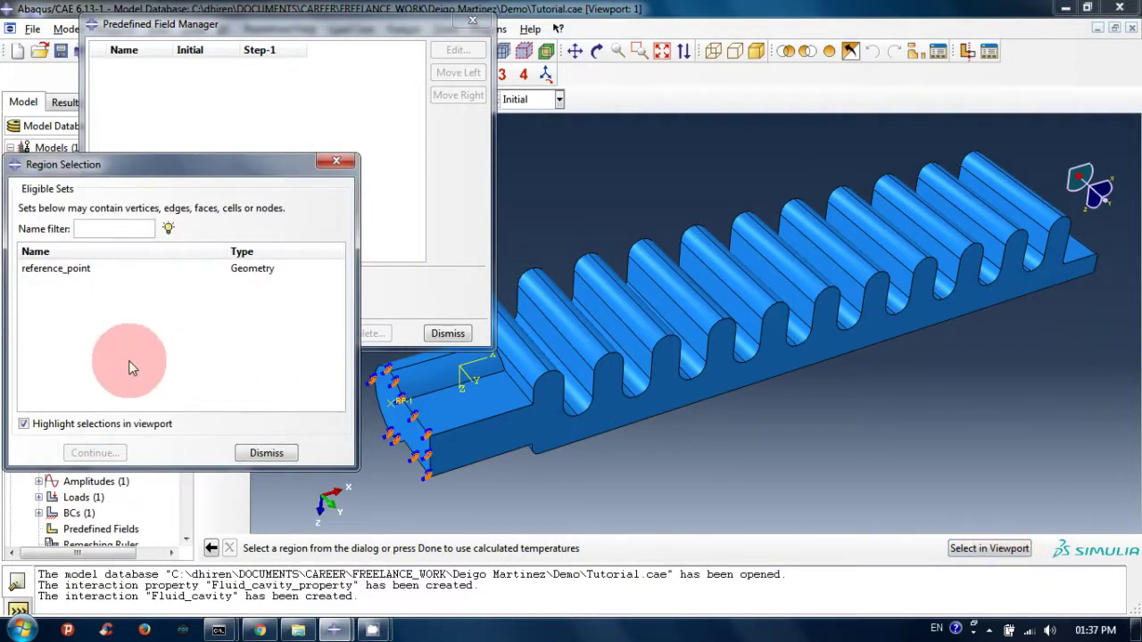
pyautogui.click(70, 271)
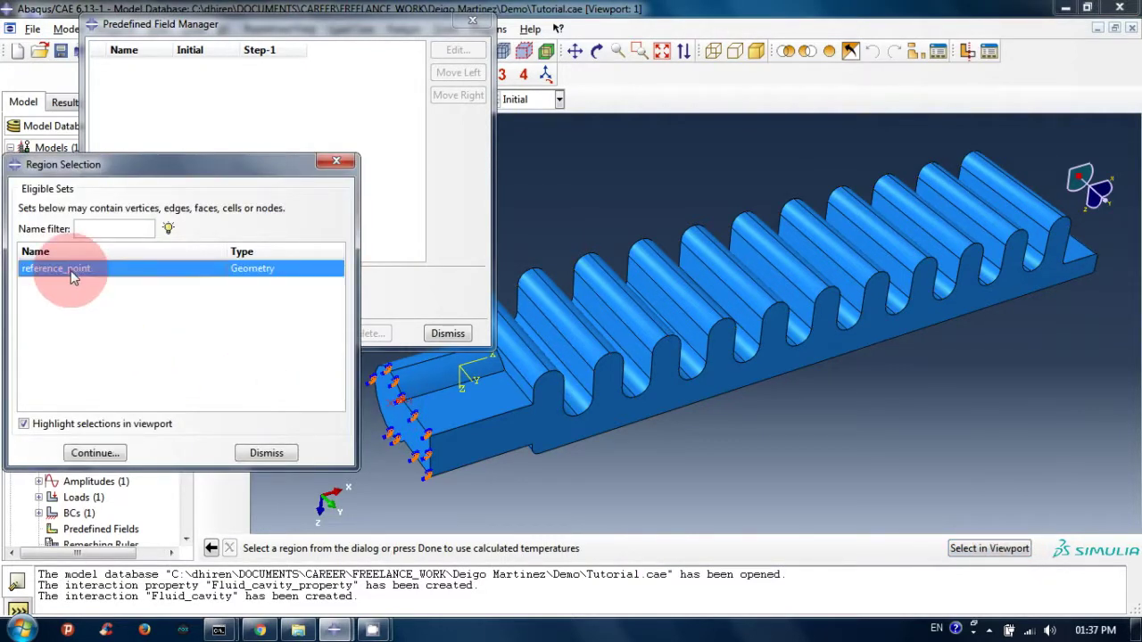
pyautogui.click(96, 453)
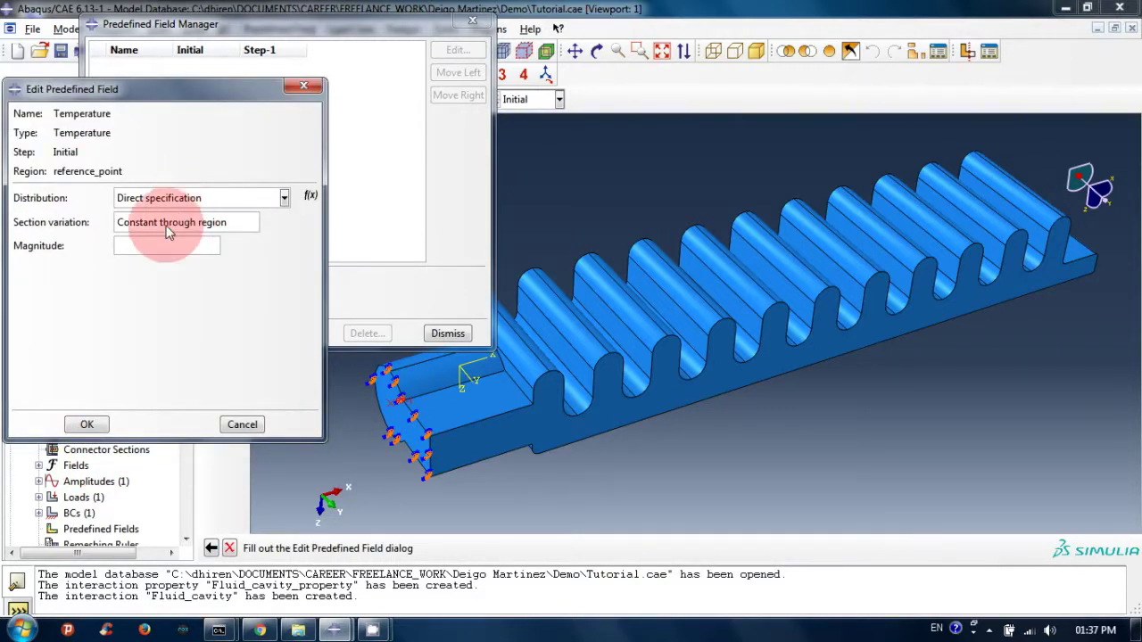
# Enter 300 as the Temperature field's magnitude and confirm it.
pyautogui.click(146, 250)
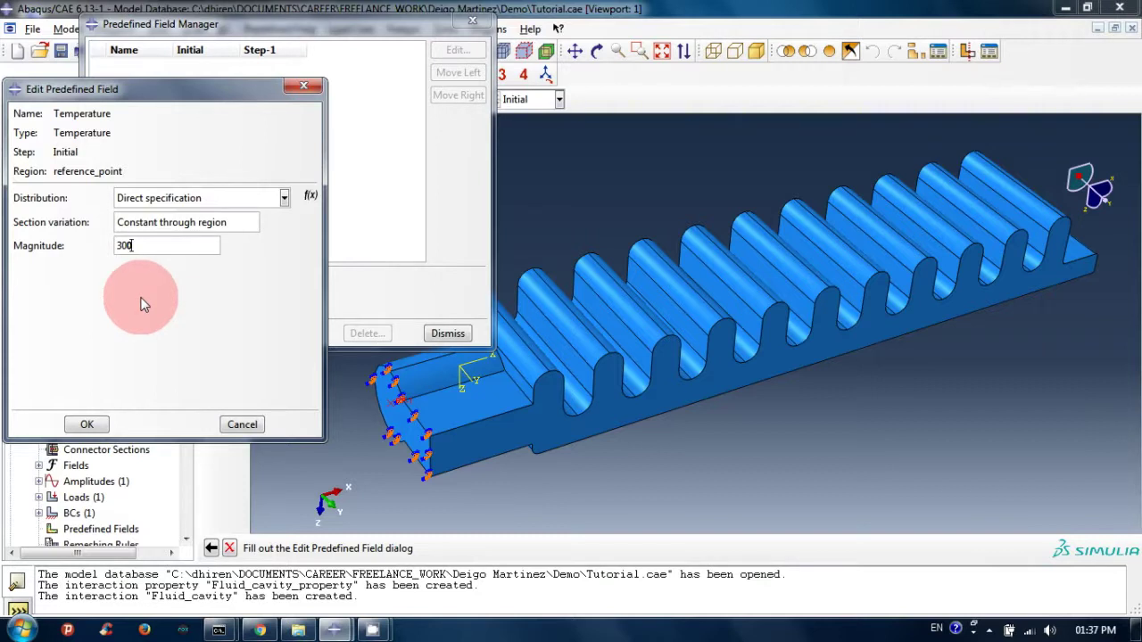
pyautogui.click(87, 425)
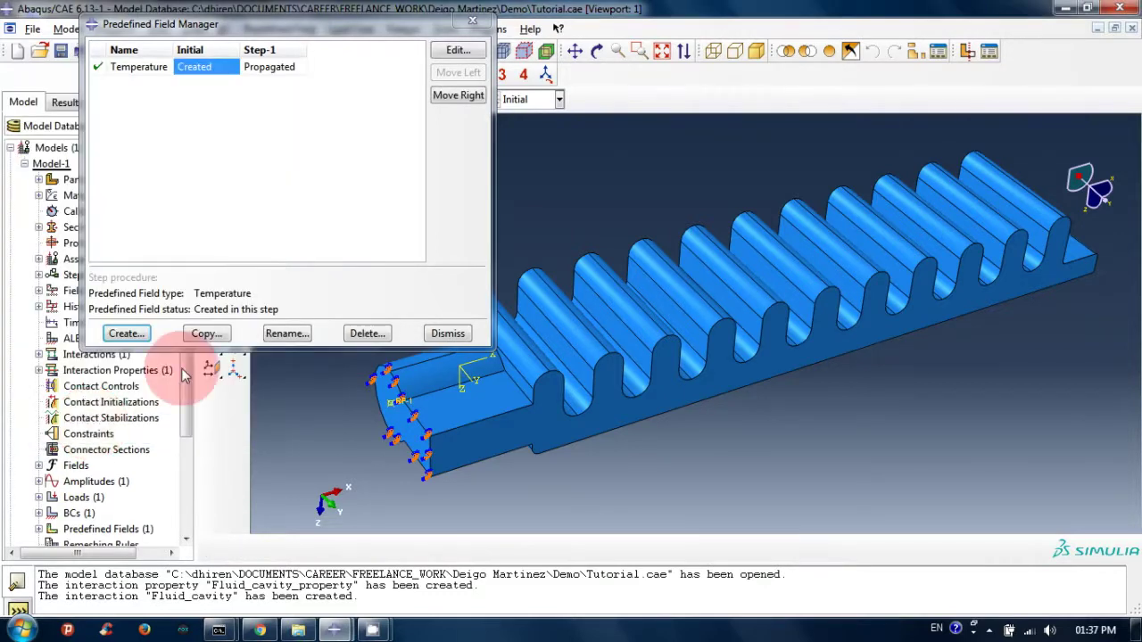
# Create a second Initial predefined field of type Fluid cavity pressure, named Pressure.
pyautogui.click(123, 336)
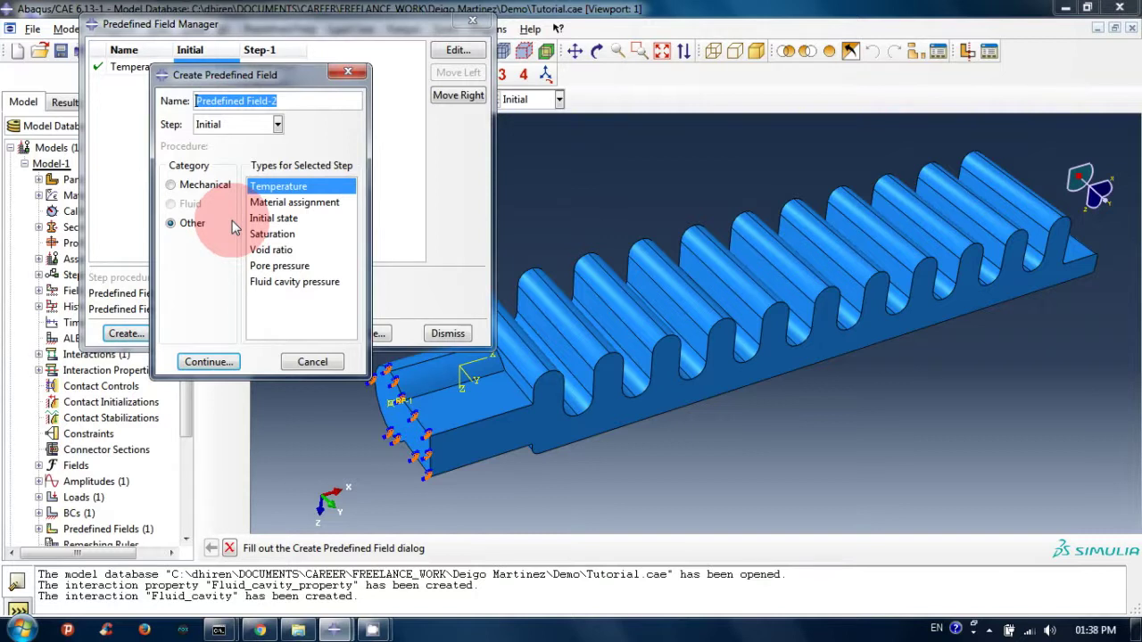
pyautogui.click(303, 284)
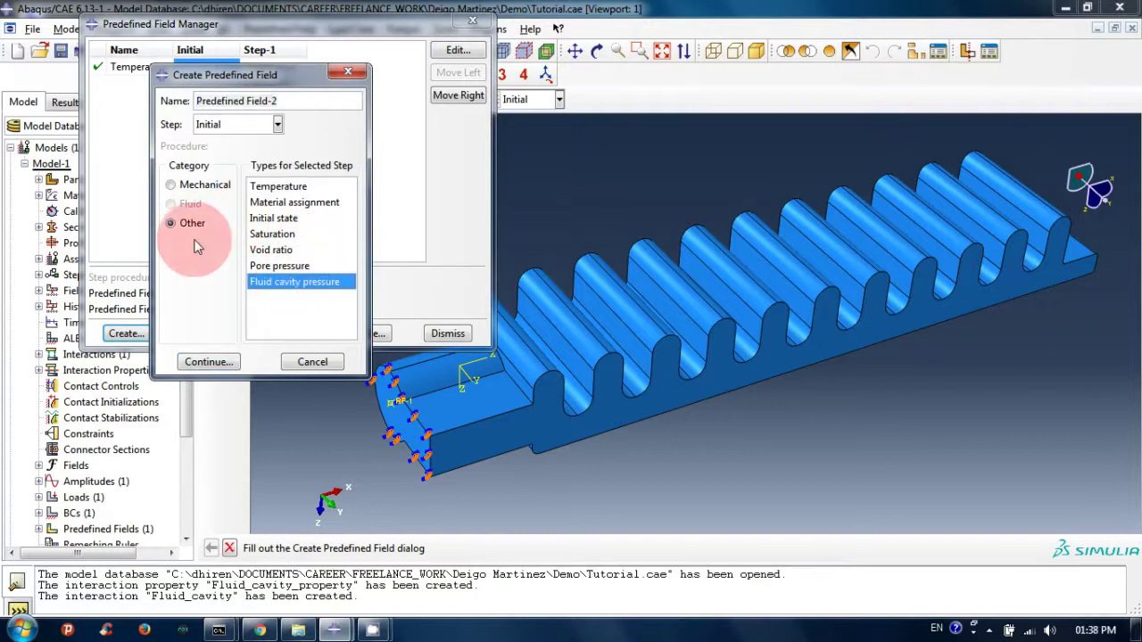
pyautogui.click(287, 102)
pyautogui.press('BackSpace')
pyautogui.press('BackSpace')
pyautogui.press('BackSpace')
pyautogui.press('BackSpace')
pyautogui.press('BackSpace')
pyautogui.press('BackSpace')
pyautogui.press('BackSpace')
pyautogui.press('BackSpace')
pyautogui.press('BackSpace')
pyautogui.press('BackSpace')
pyautogui.press('BackSpace')
pyautogui.press('BackSpace')
pyautogui.press('BackSpace')
pyautogui.press('BackSpace')
pyautogui.press('BackSpace')
pyautogui.press('BackSpace')
pyautogui.press('BackSpace')
pyautogui.press('BackSpace')
pyautogui.write('Pressure')
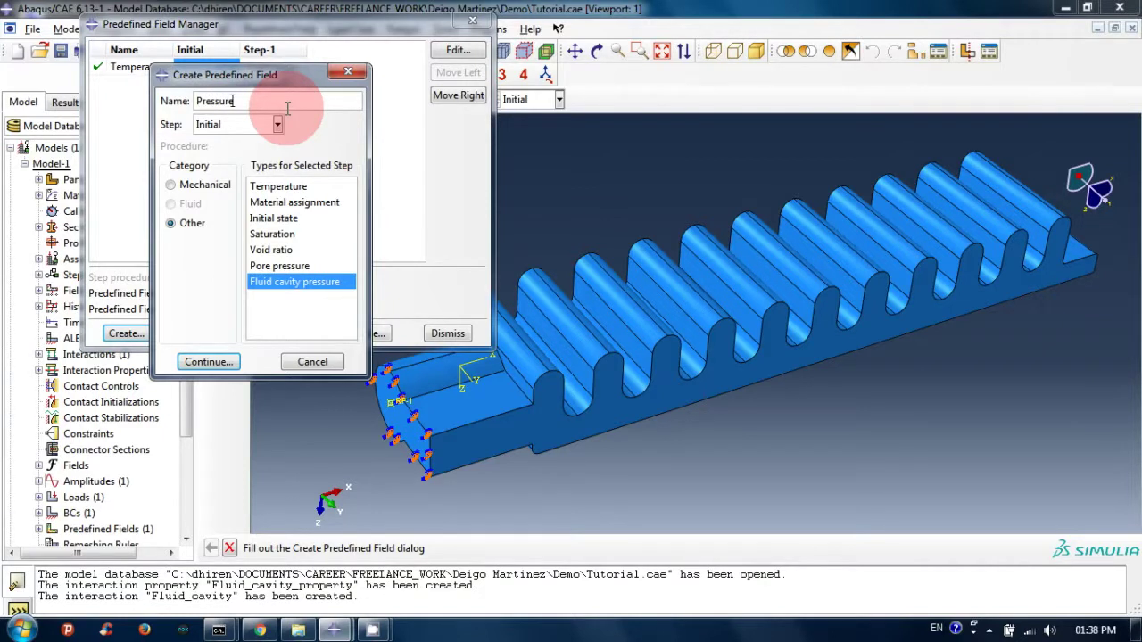
# Assign the Pressure field to Fluid_cavity with pressure 0.1, then close the Predefined Field Manager.
pyautogui.click(207, 362)
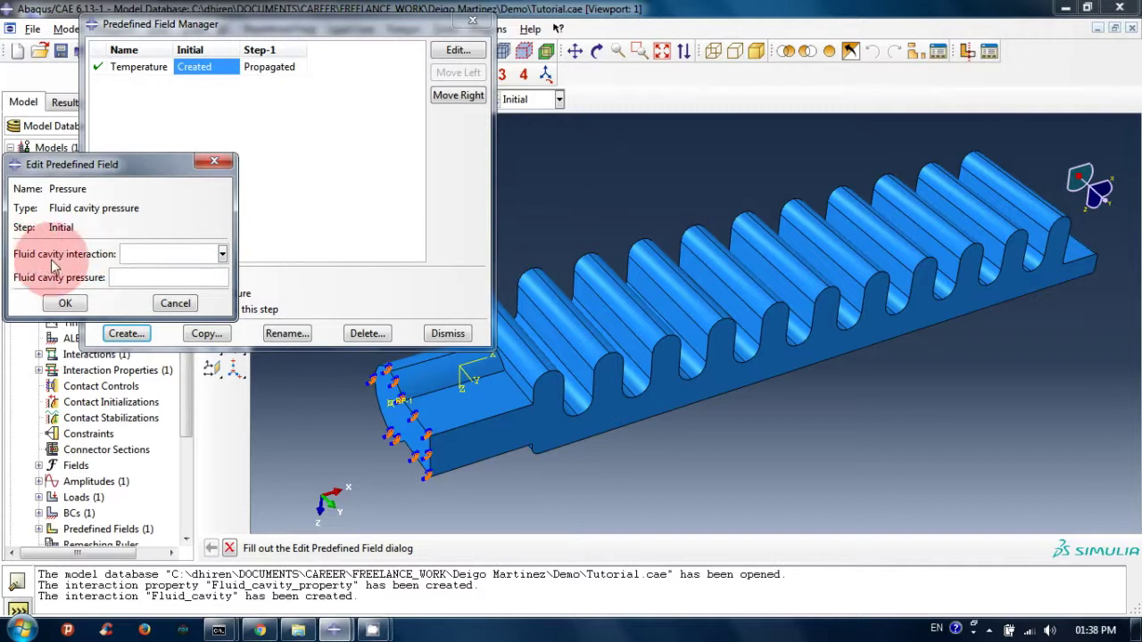
pyautogui.click(168, 257)
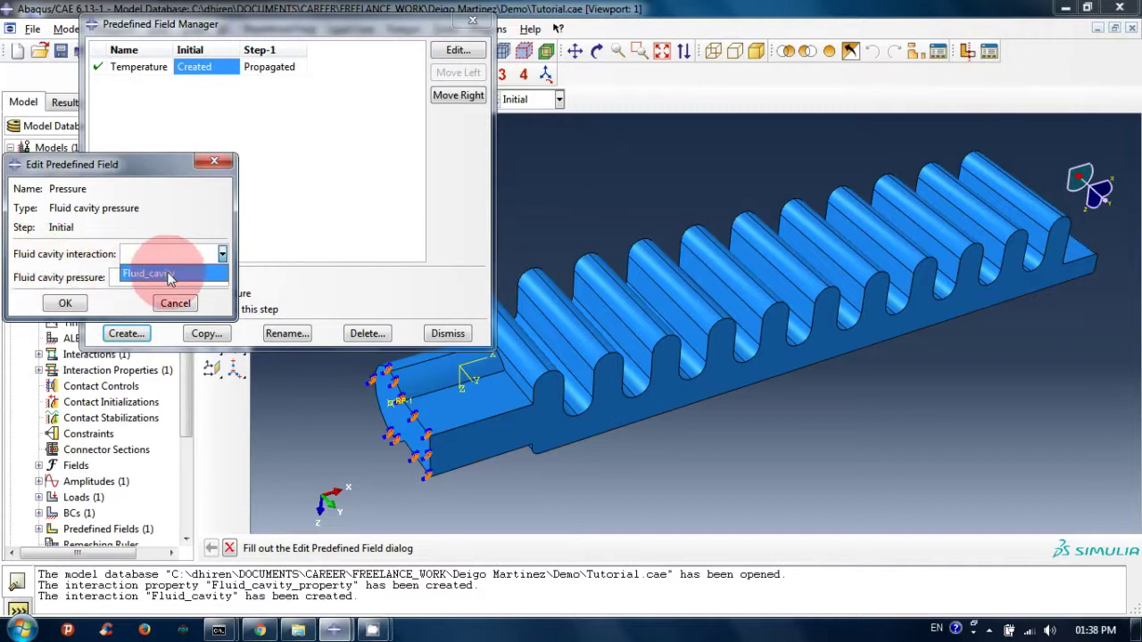
pyautogui.click(165, 273)
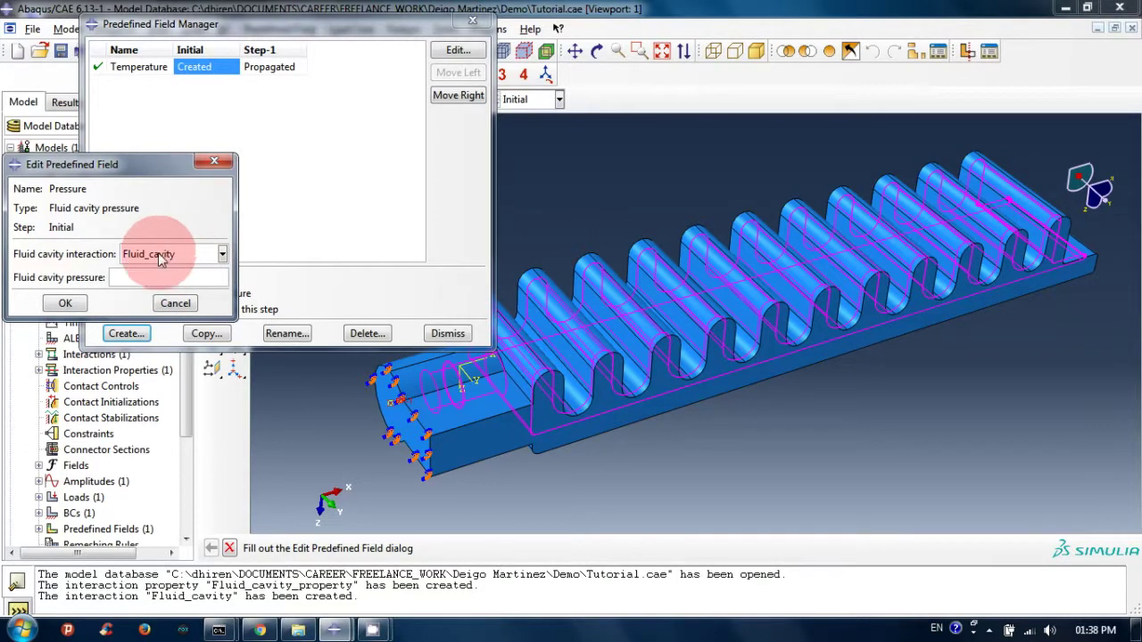
pyautogui.click(130, 277)
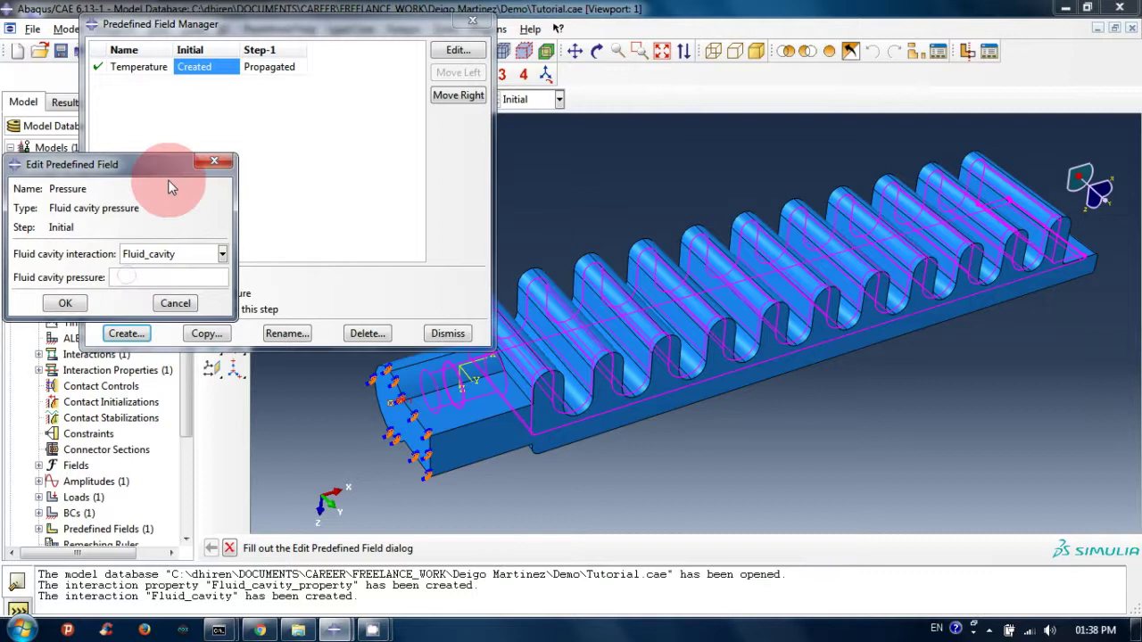
pyautogui.write('0.1')
pyautogui.click(62, 305)
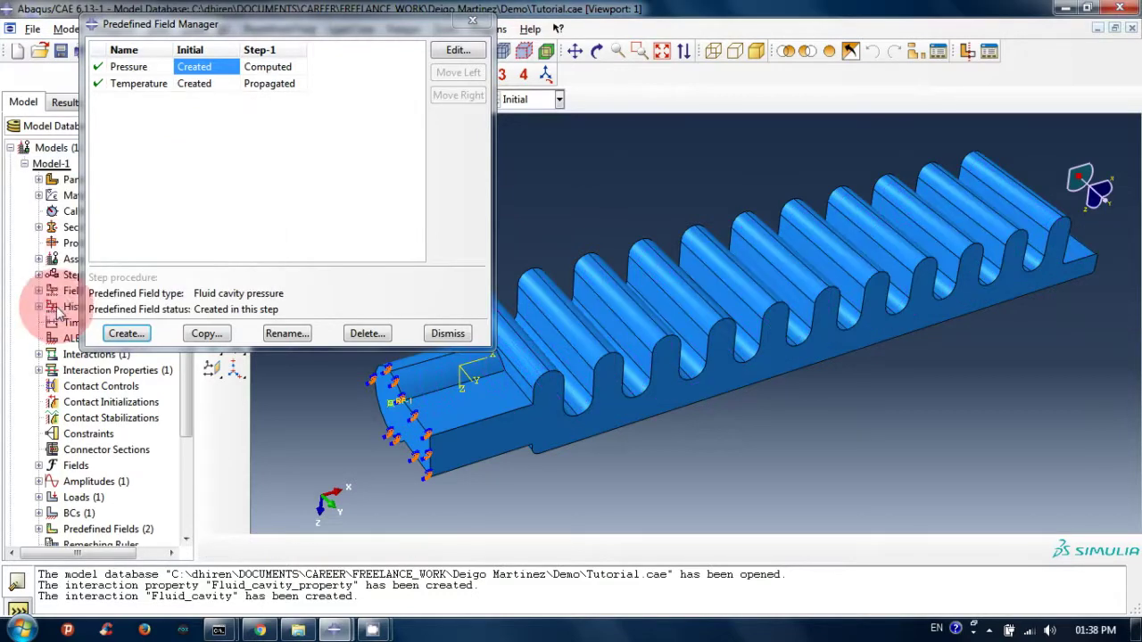
pyautogui.click(282, 183)
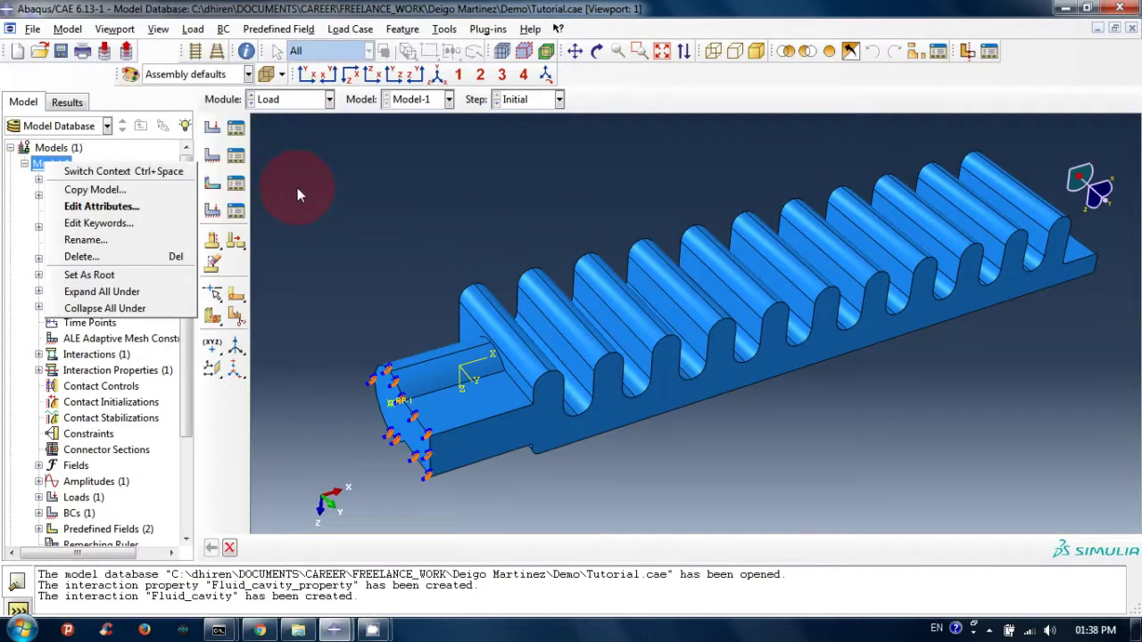
pyautogui.press('Escape')
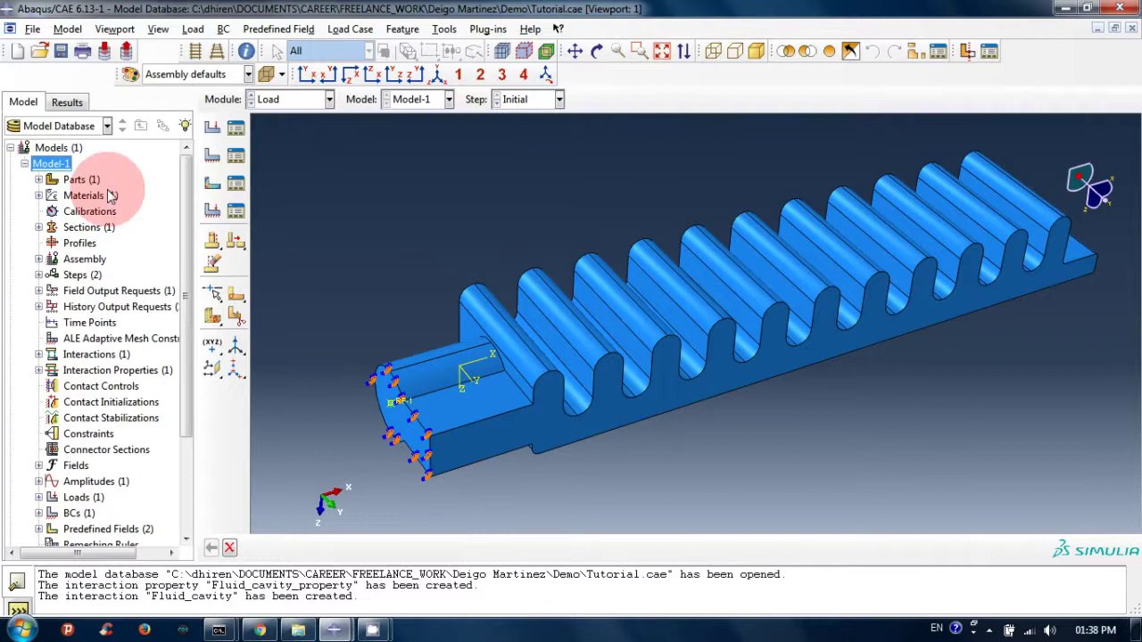
# Bring up Edit Attributes for Model-1 from the model tree.
pyautogui.click(51, 163)
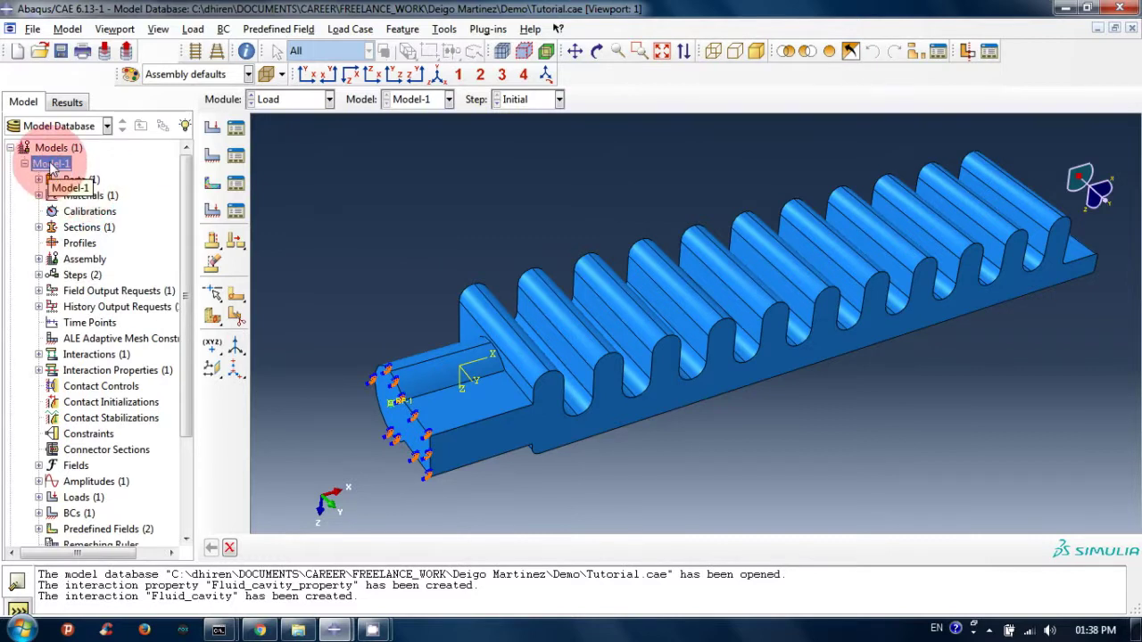
pyautogui.rightClick(51, 164)
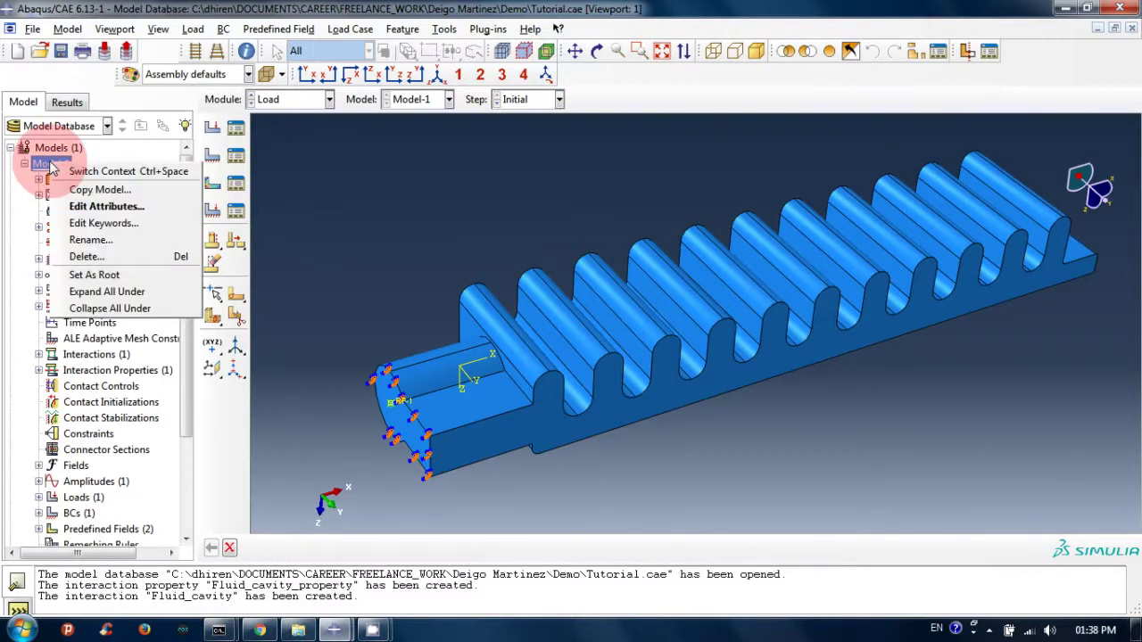
pyautogui.click(123, 210)
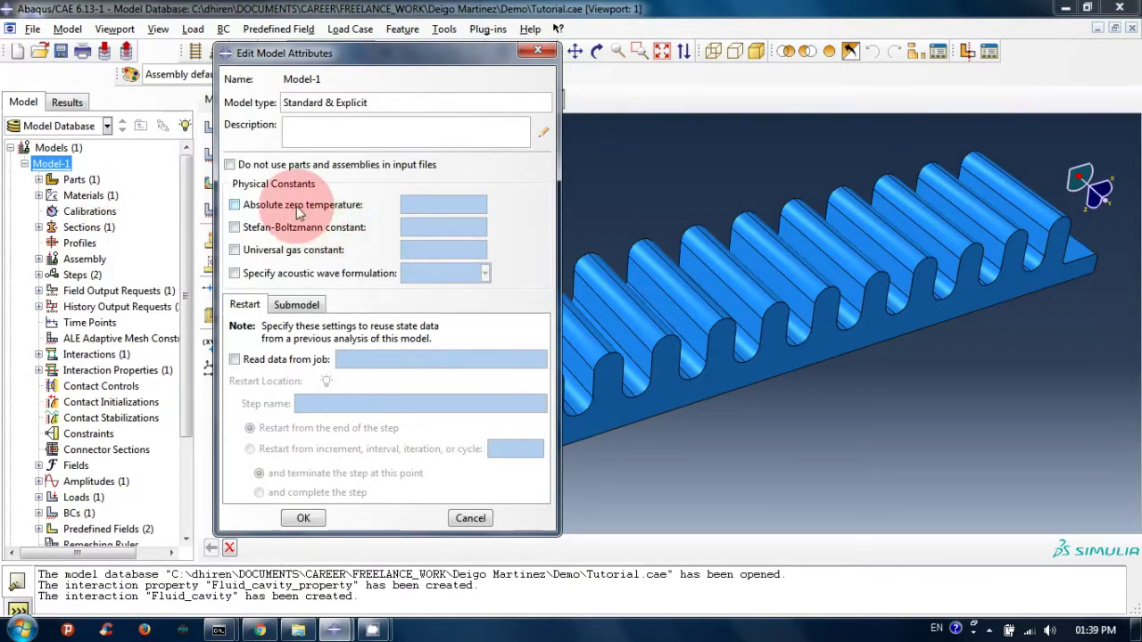
# Set Model-1's absolute zero temperature to 0 and universal gas constant to 8.31.
pyautogui.click(299, 207)
pyautogui.click(433, 205)
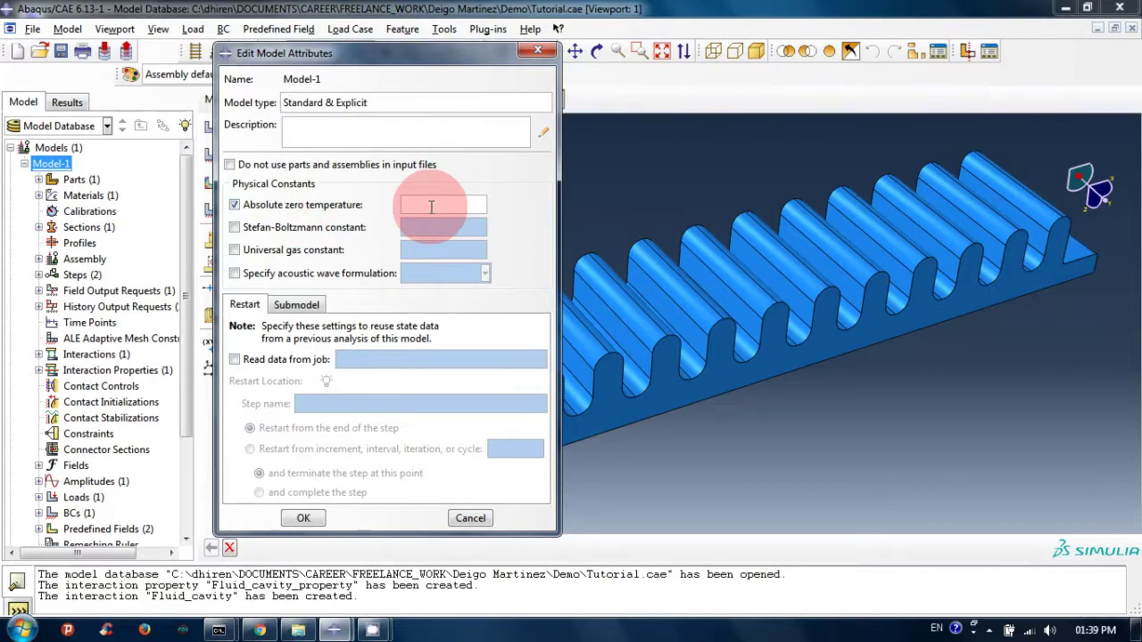
pyautogui.write('0')
pyautogui.click(235, 255)
pyautogui.click(430, 251)
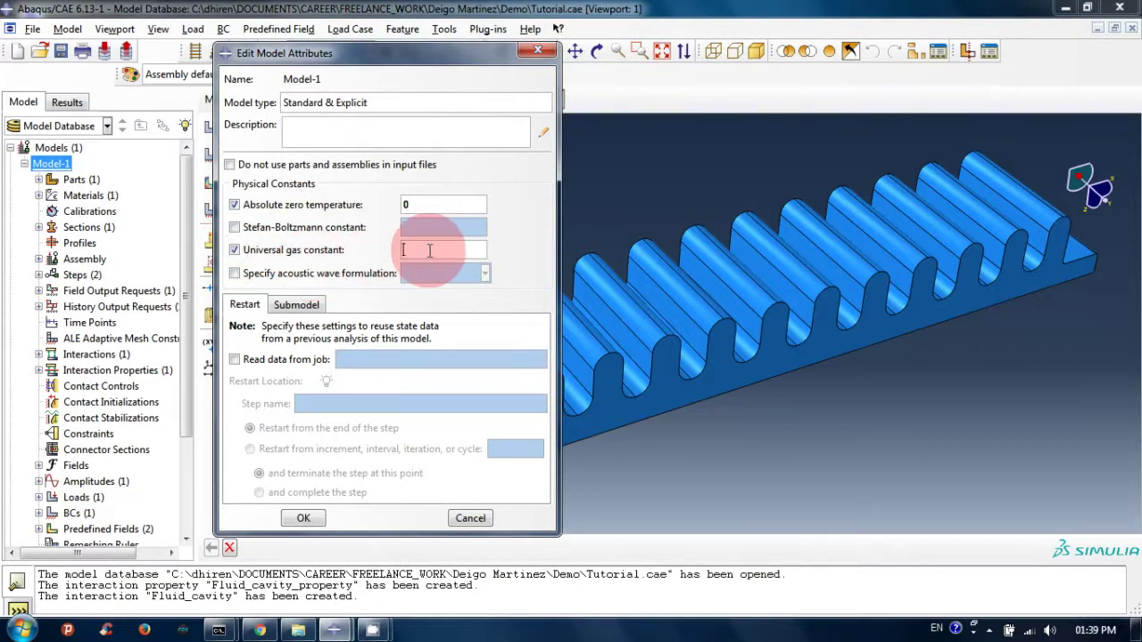
pyautogui.write('8.31')
pyautogui.press('Return')
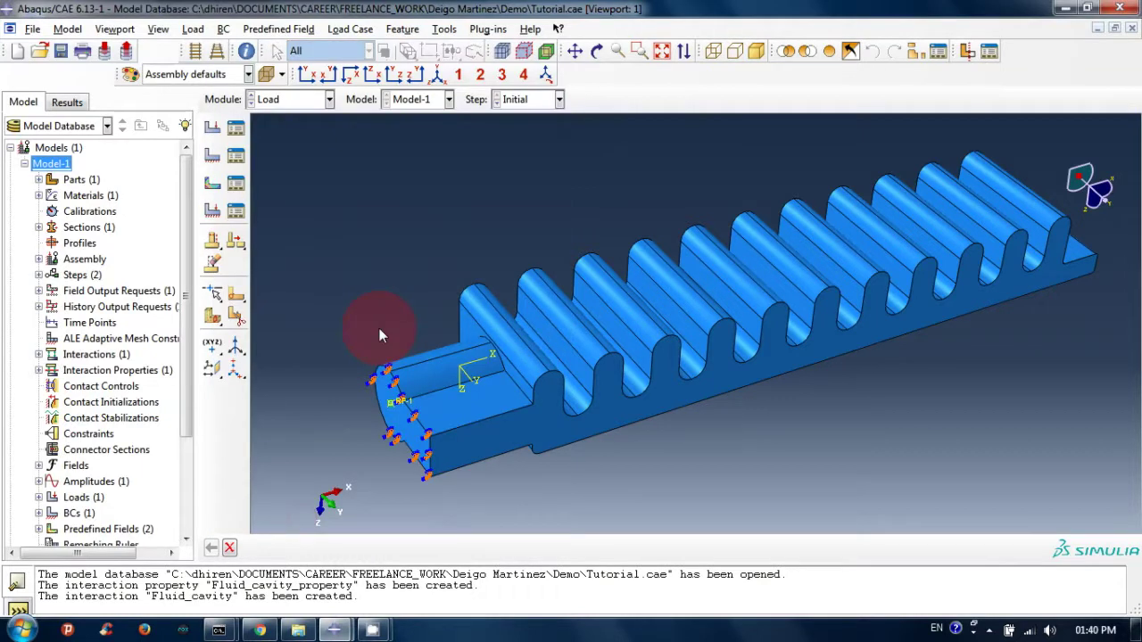
pyautogui.click(310, 102)
# View the mesh in the Mesh module, then switch to the Job module.
pyautogui.click(302, 204)
pyautogui.click(312, 100)
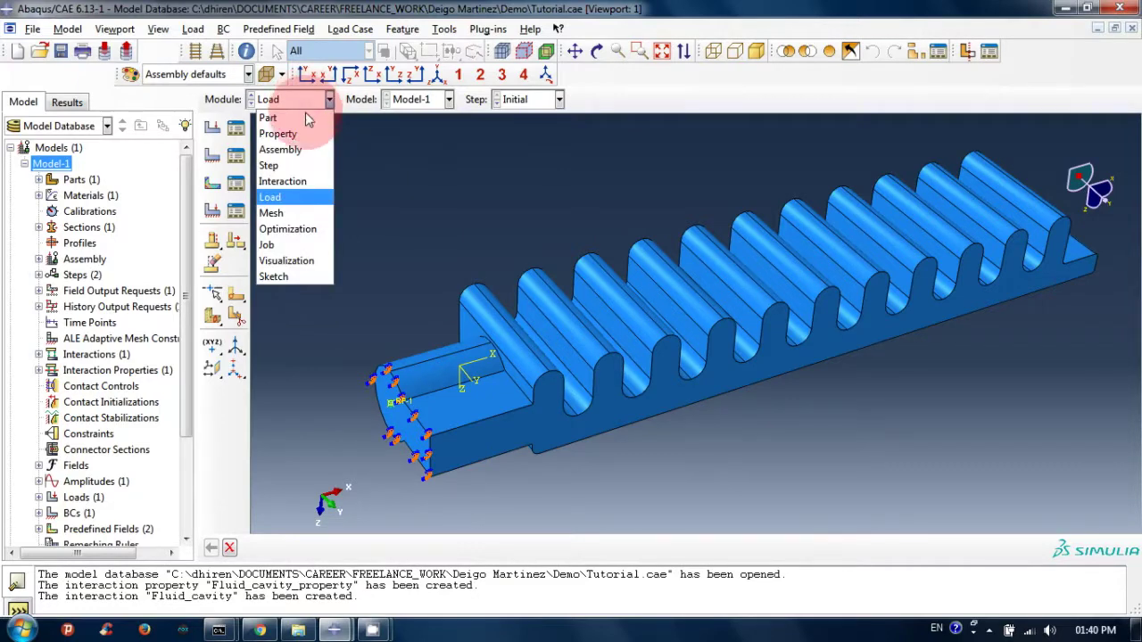
pyautogui.click(328, 214)
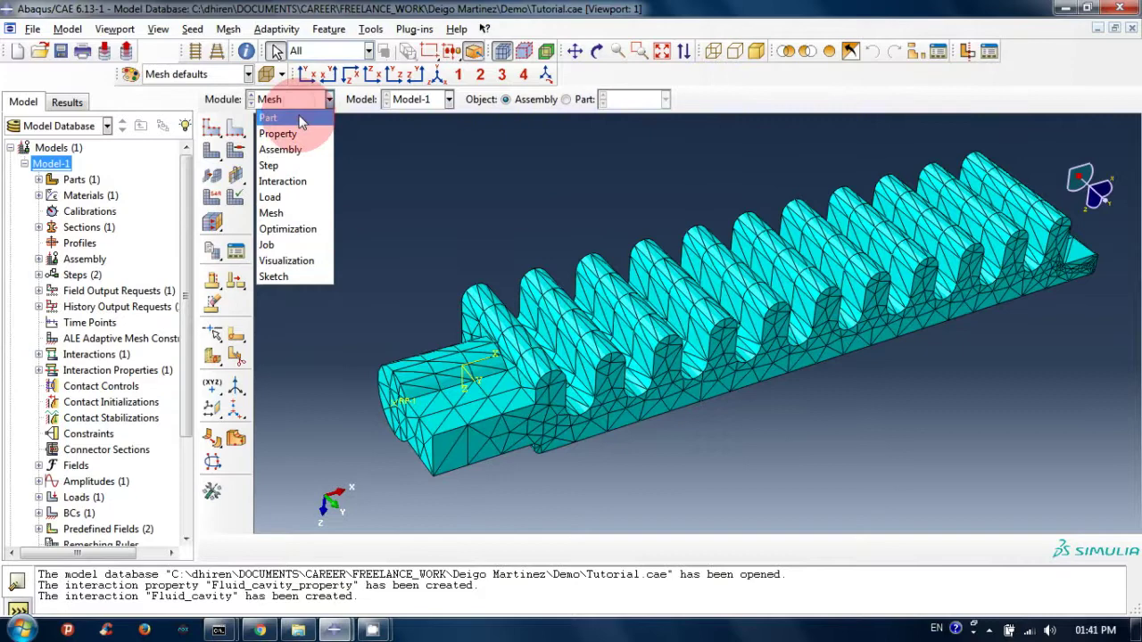
pyautogui.click(308, 244)
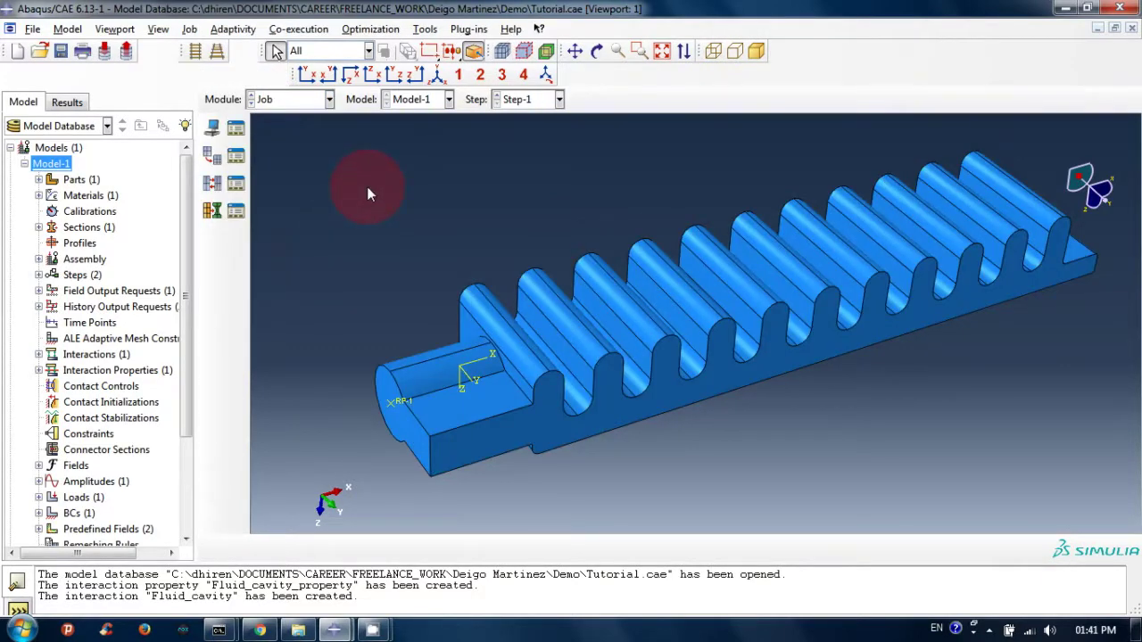
# Create Job-1 for Model-1 with the description 'First trial simulation'.
pyautogui.click(189, 30)
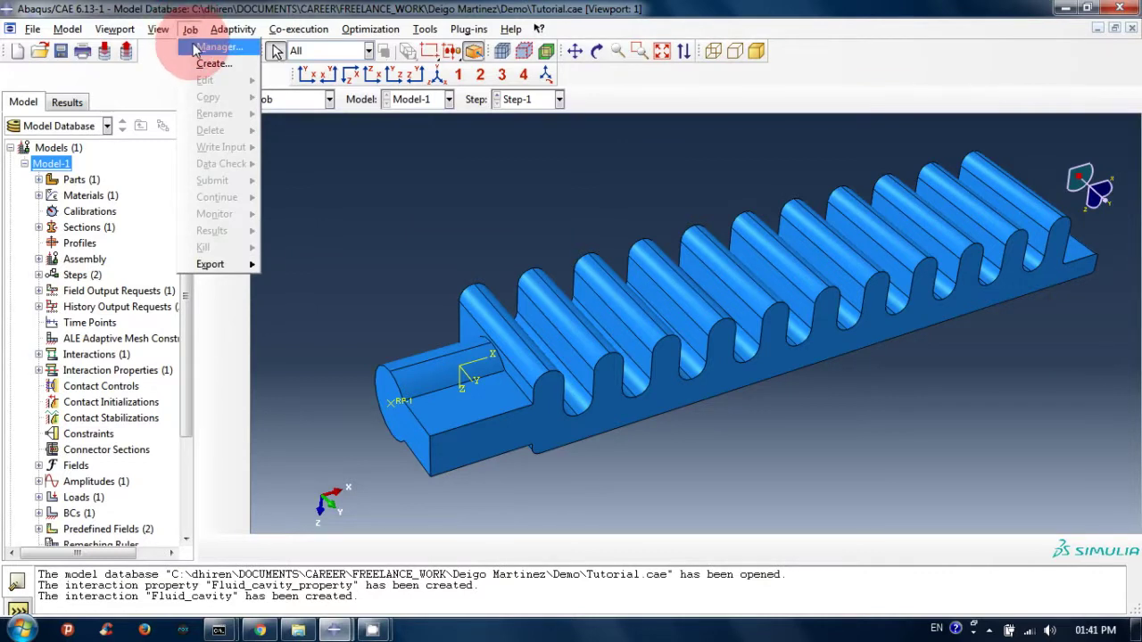
pyautogui.click(197, 47)
pyautogui.click(466, 383)
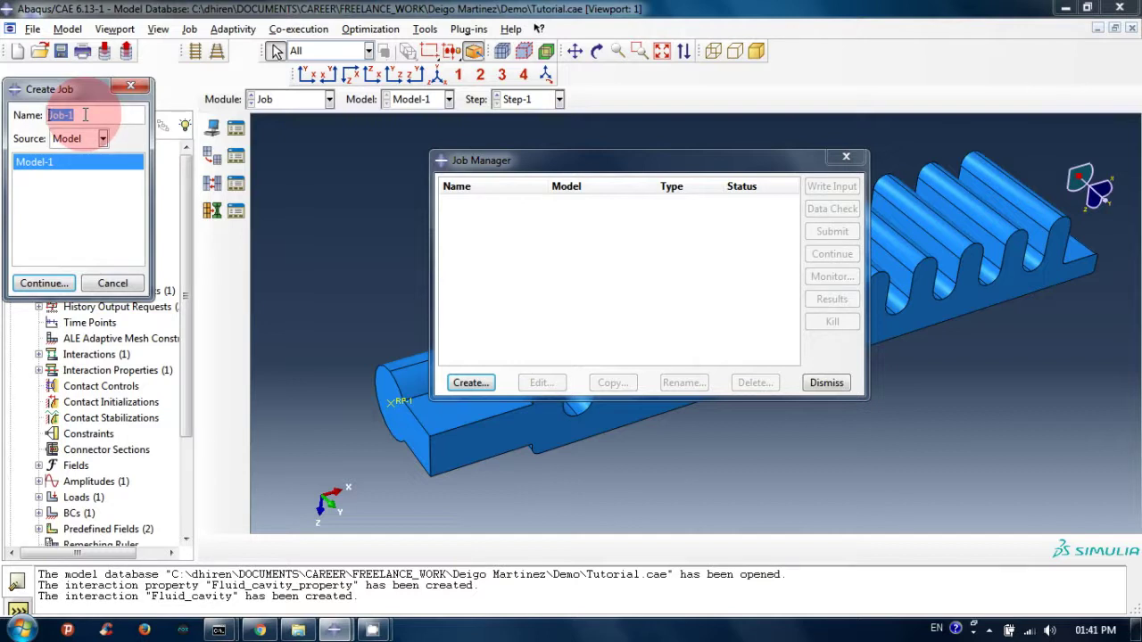
pyautogui.click(44, 283)
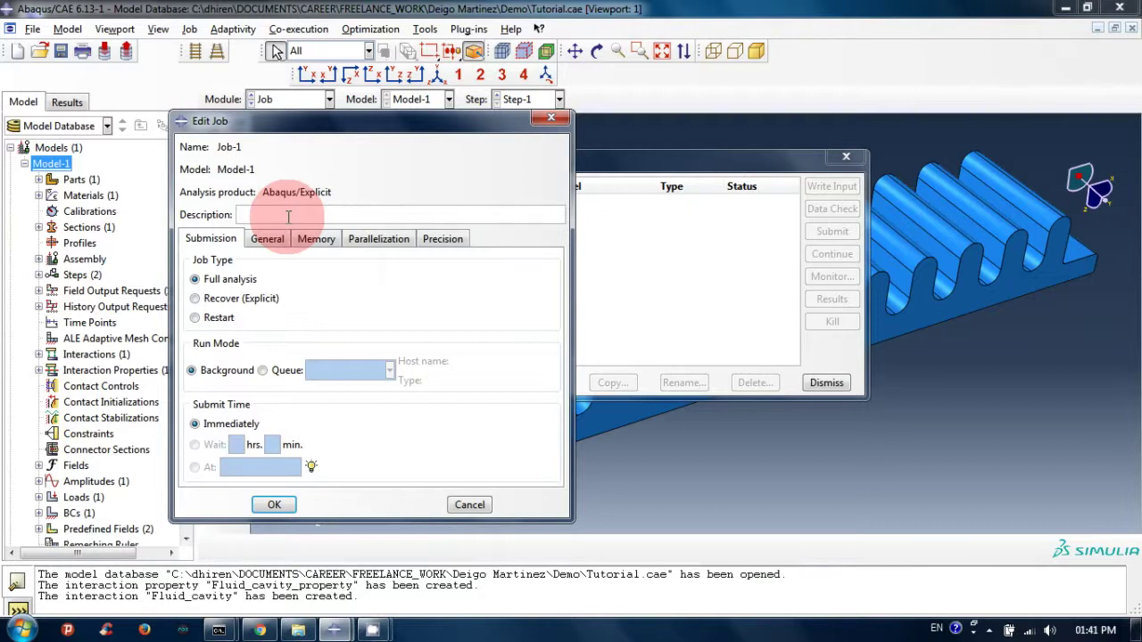
pyautogui.write('First trial simulation')
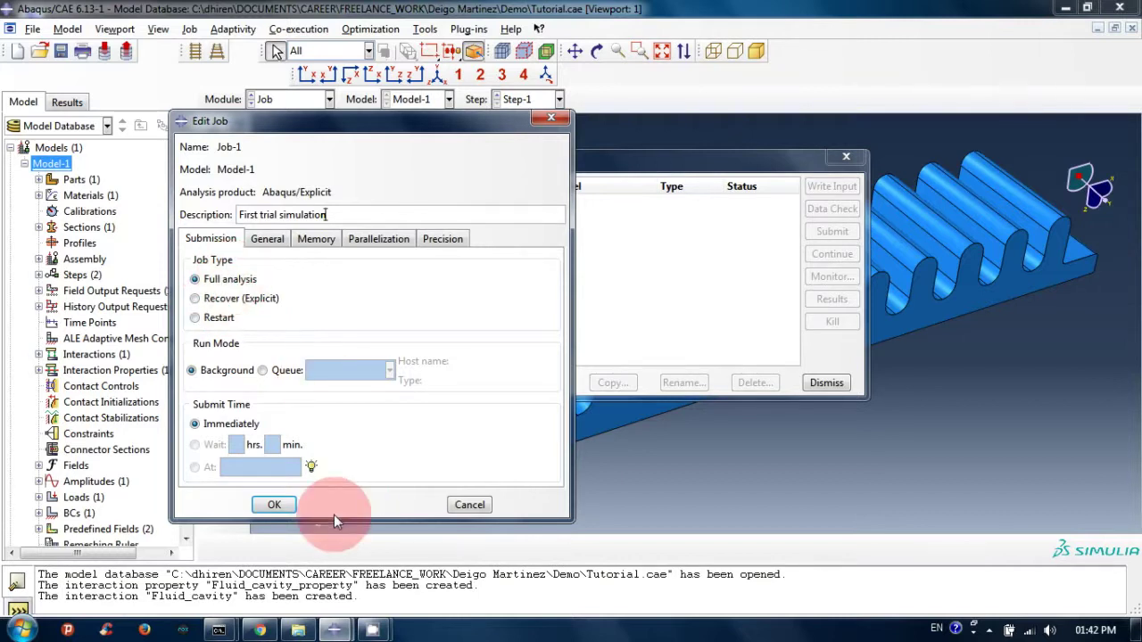
pyautogui.click(278, 505)
pyautogui.click(276, 506)
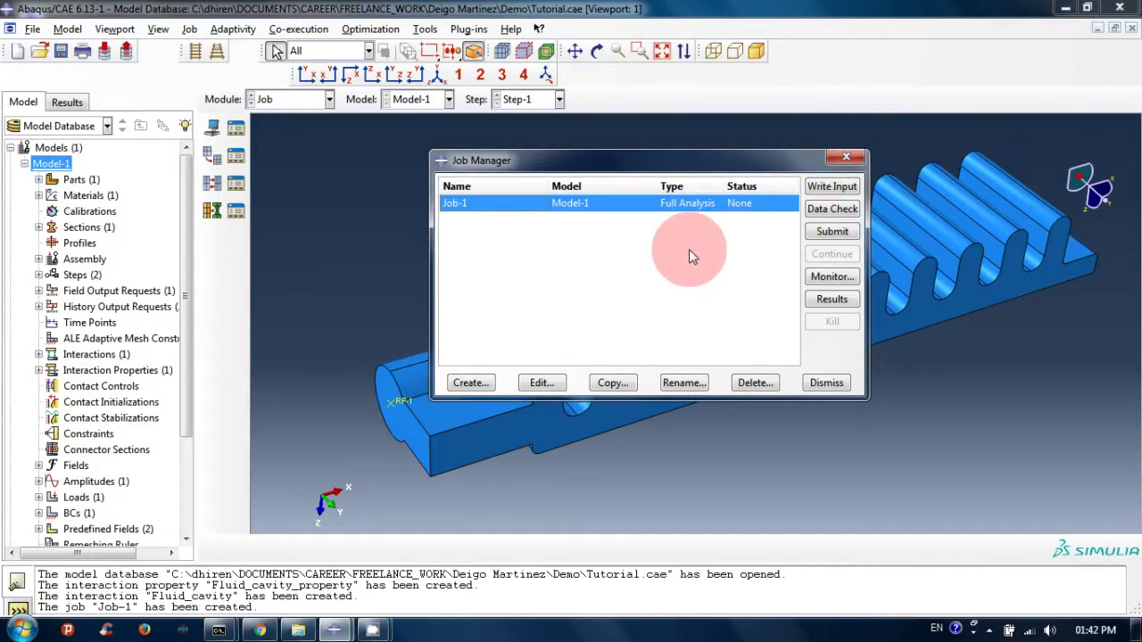
pyautogui.click(843, 211)
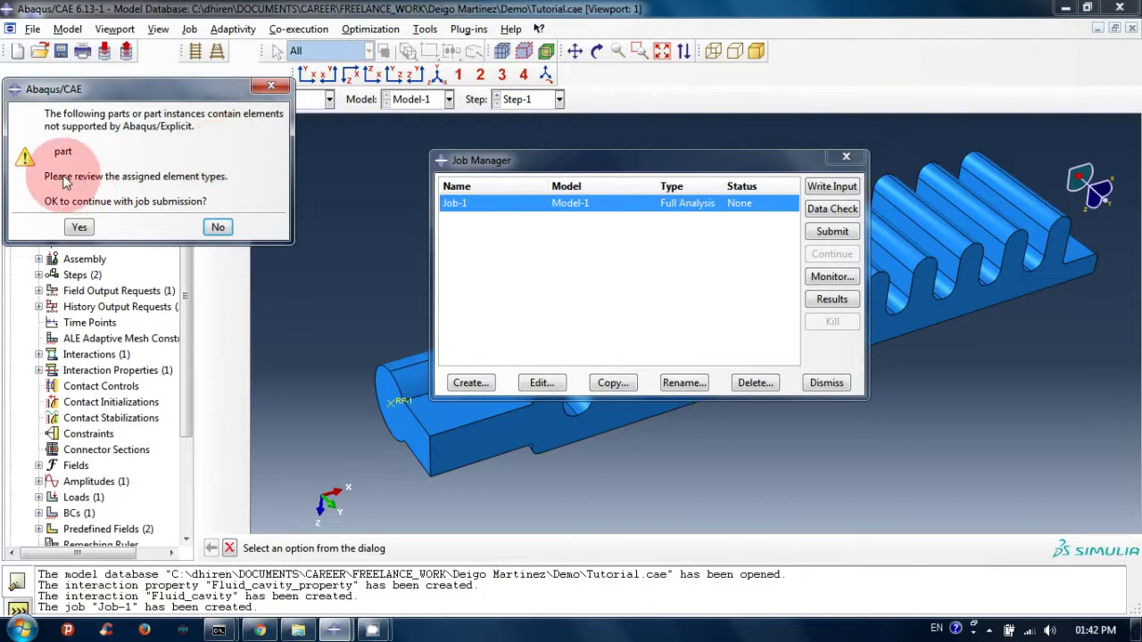
pyautogui.click(219, 229)
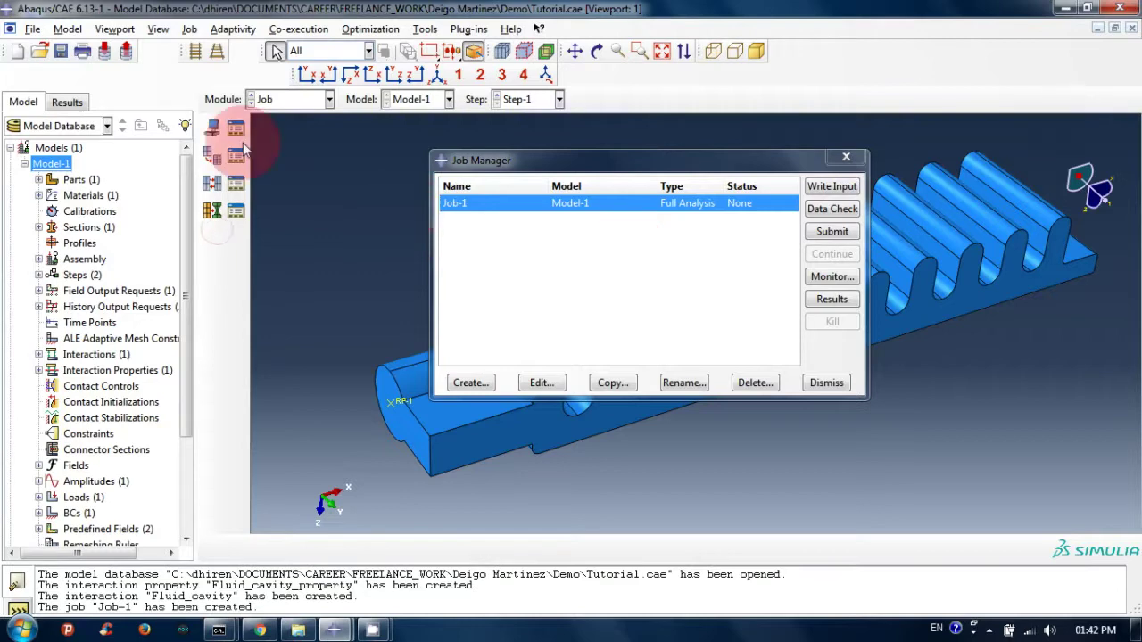
# Switch to the Mesh module and set Object to Part after the dependent-instance error.
pyautogui.click(299, 99)
pyautogui.click(275, 213)
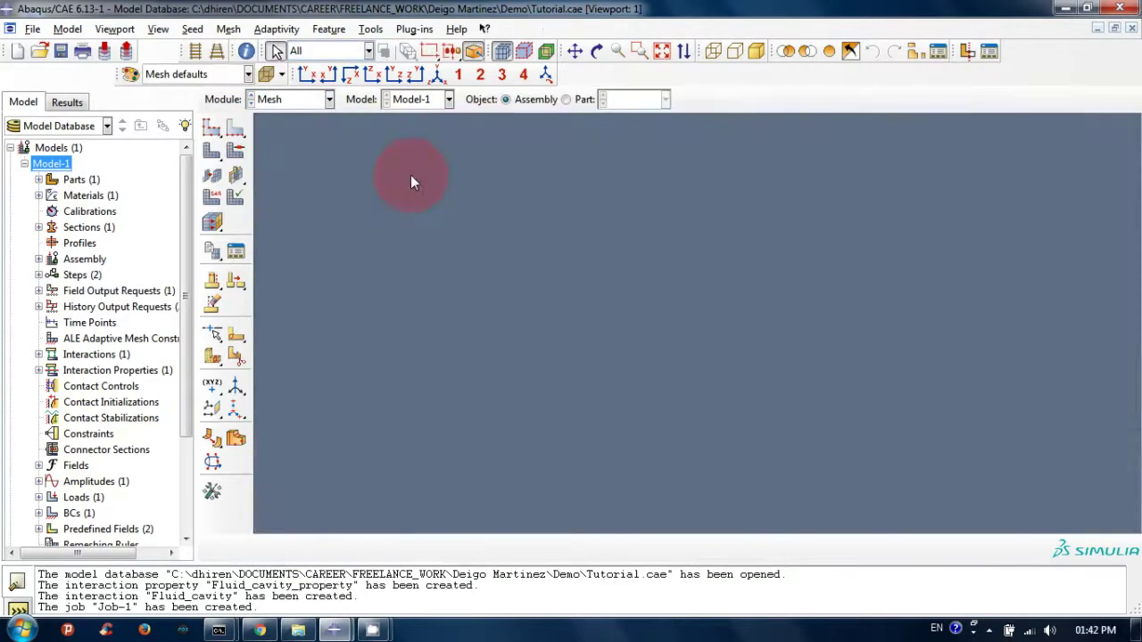
pyautogui.click(229, 30)
pyautogui.click(257, 79)
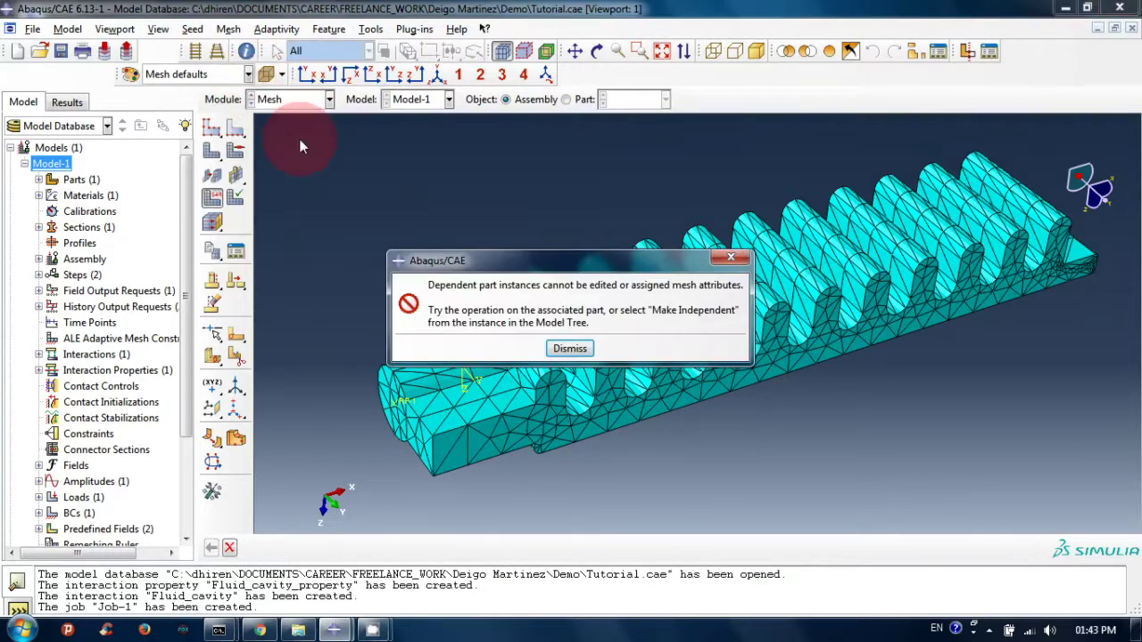
pyautogui.click(565, 348)
pyautogui.click(567, 99)
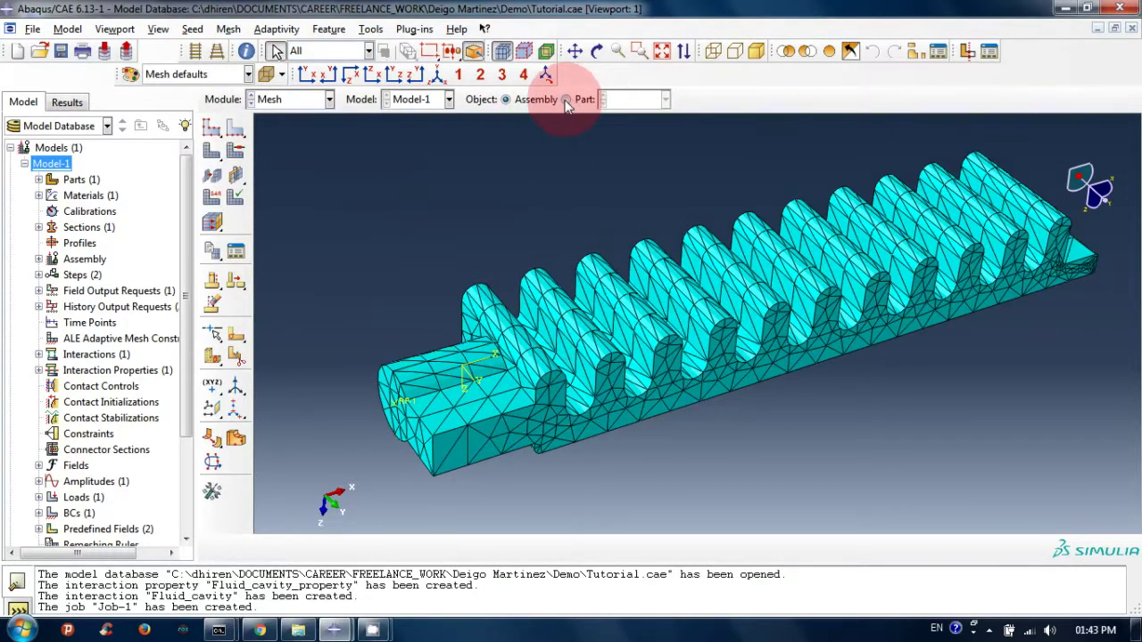
# Set the part's element type to Linear geometric order, giving C3D4 tetrahedra.
pyautogui.click(229, 29)
pyautogui.click(255, 79)
pyautogui.click(365, 223)
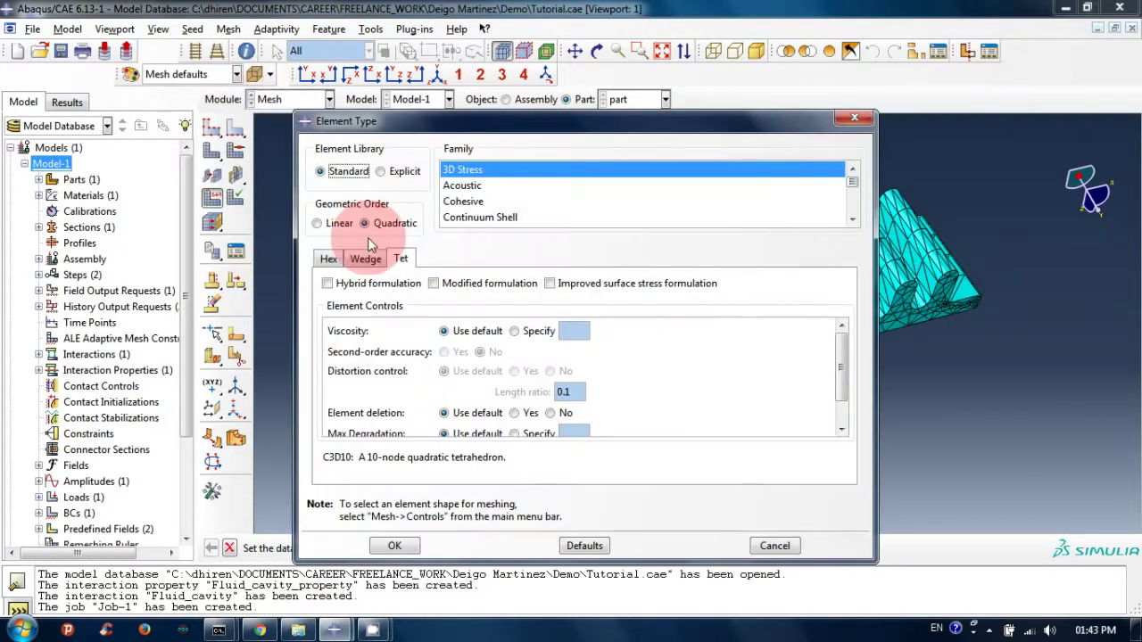
pyautogui.click(325, 223)
pyautogui.click(379, 223)
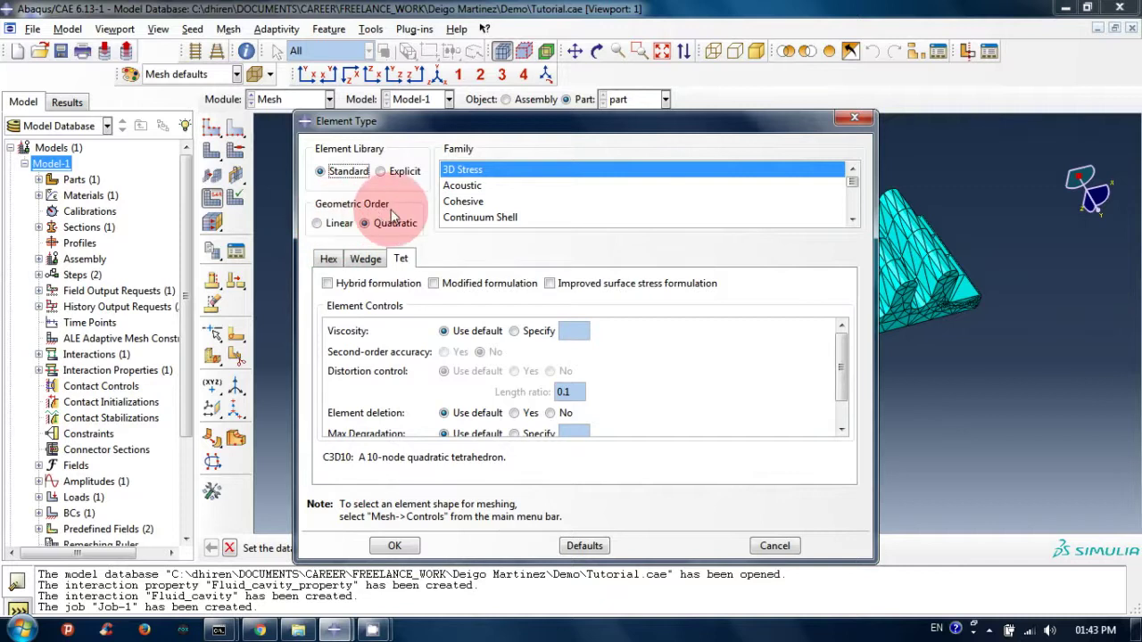
pyautogui.click(365, 225)
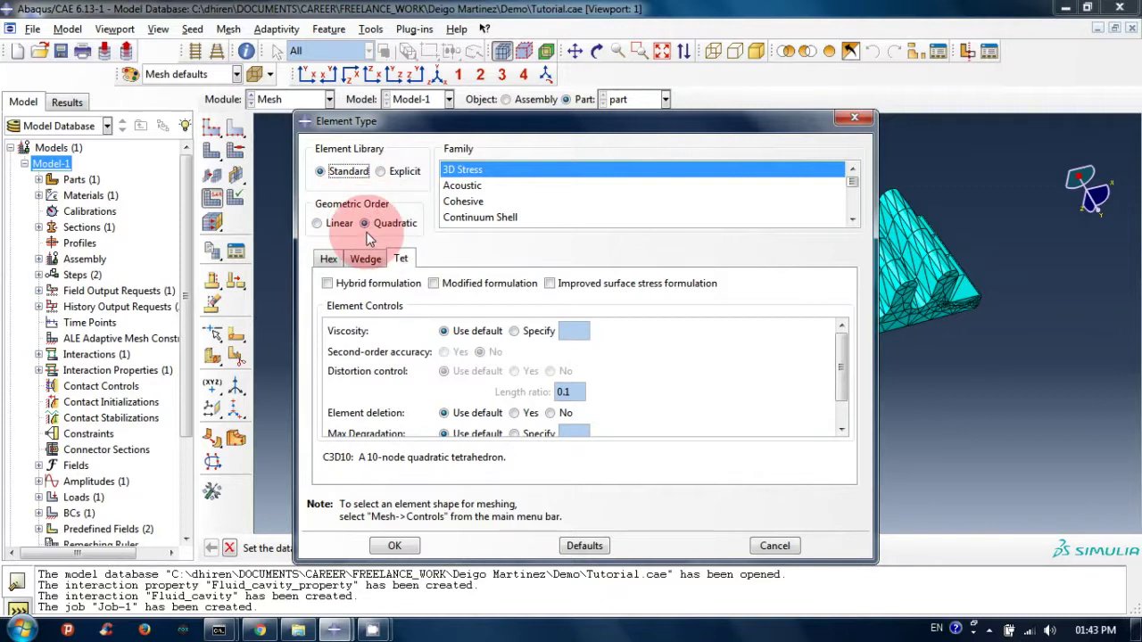
pyautogui.click(318, 224)
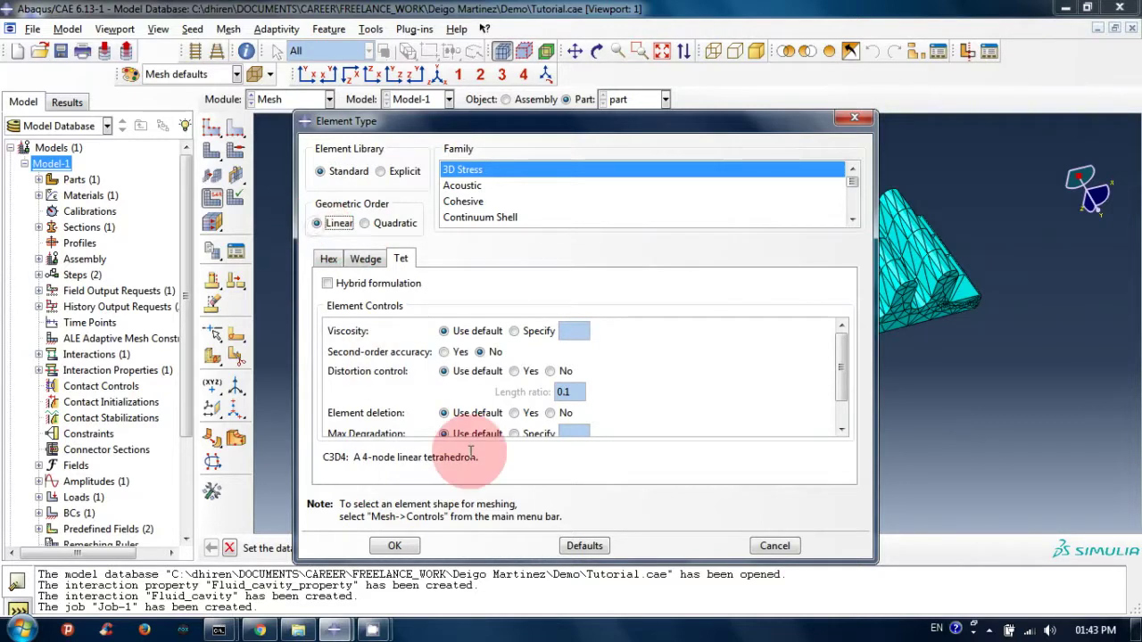
pyautogui.click(393, 546)
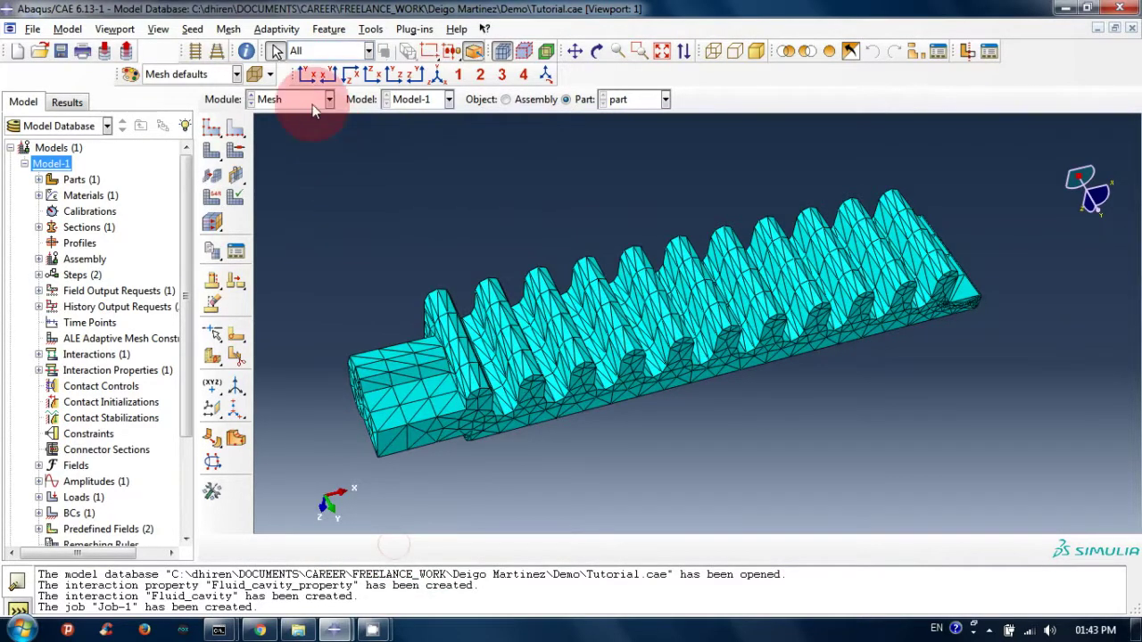
# In the Job module, data-check Job-1 until Check Completed, then continue into the full run.
pyautogui.click(306, 100)
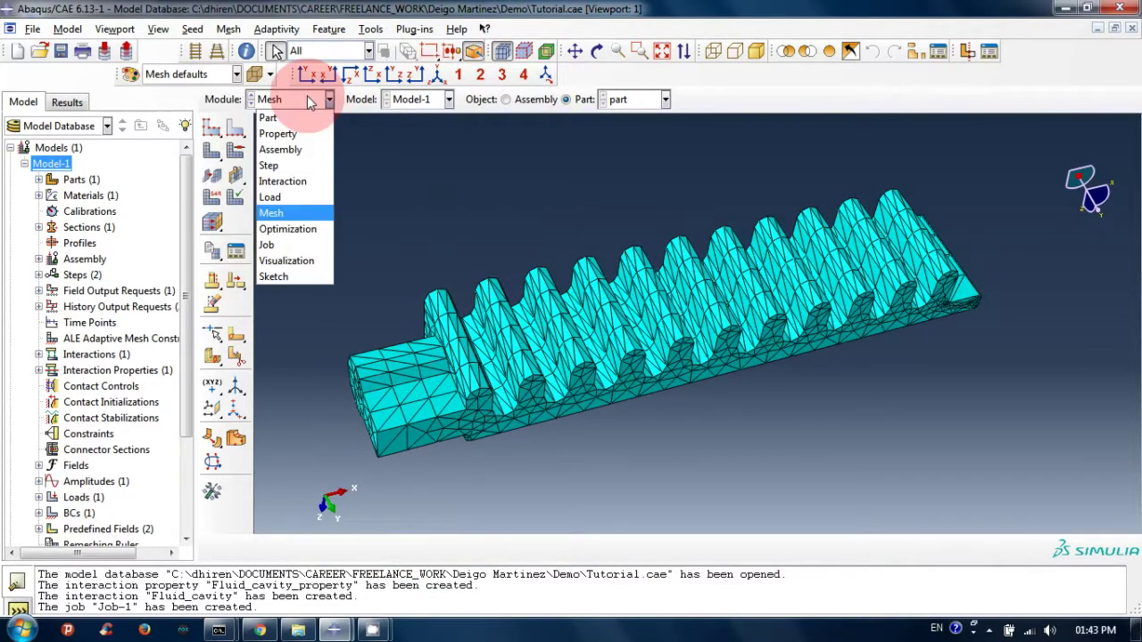
pyautogui.click(296, 246)
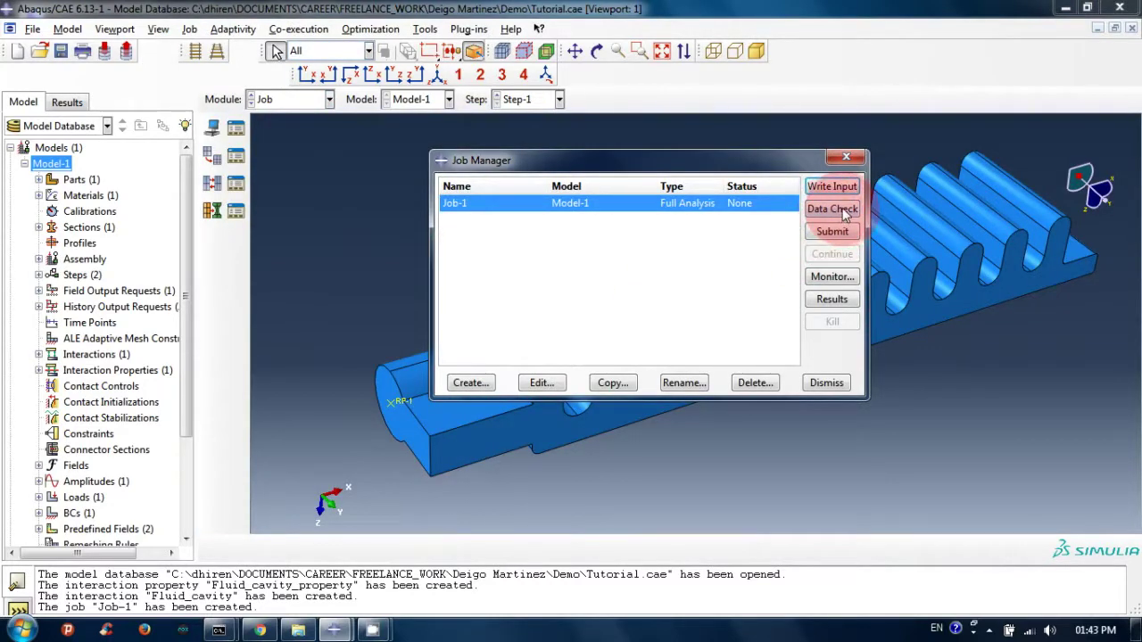
pyautogui.click(839, 213)
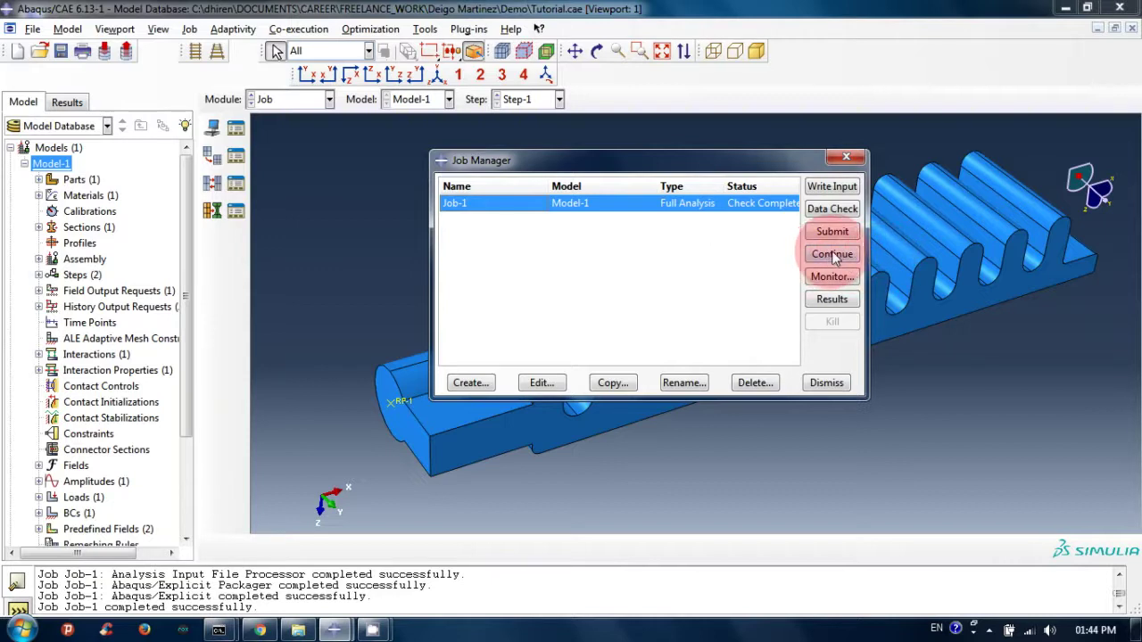
pyautogui.click(832, 255)
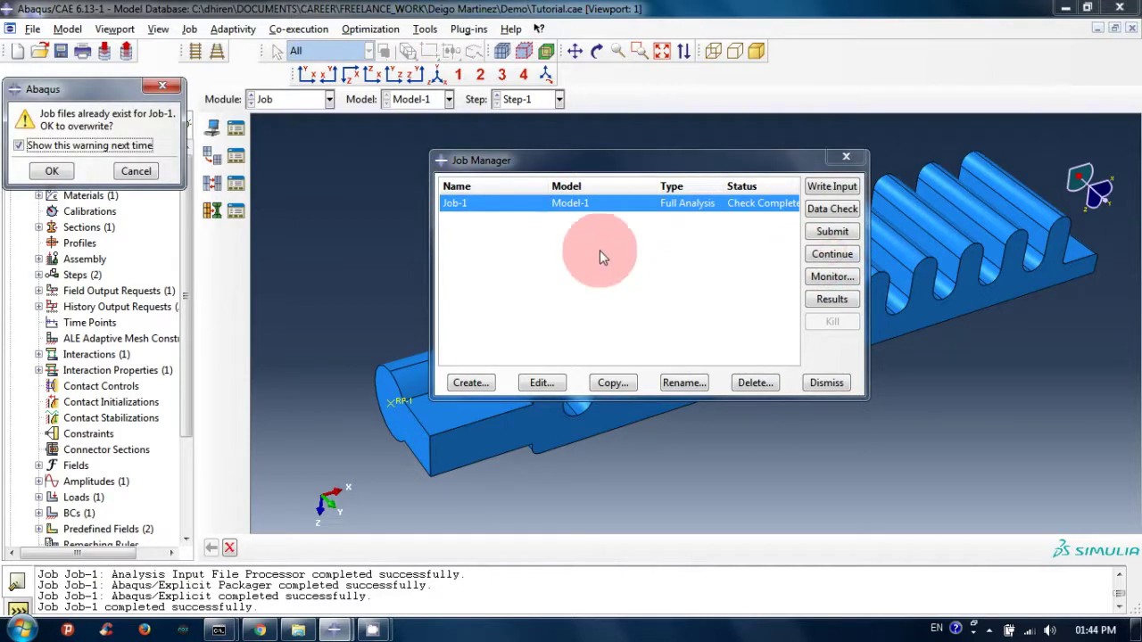